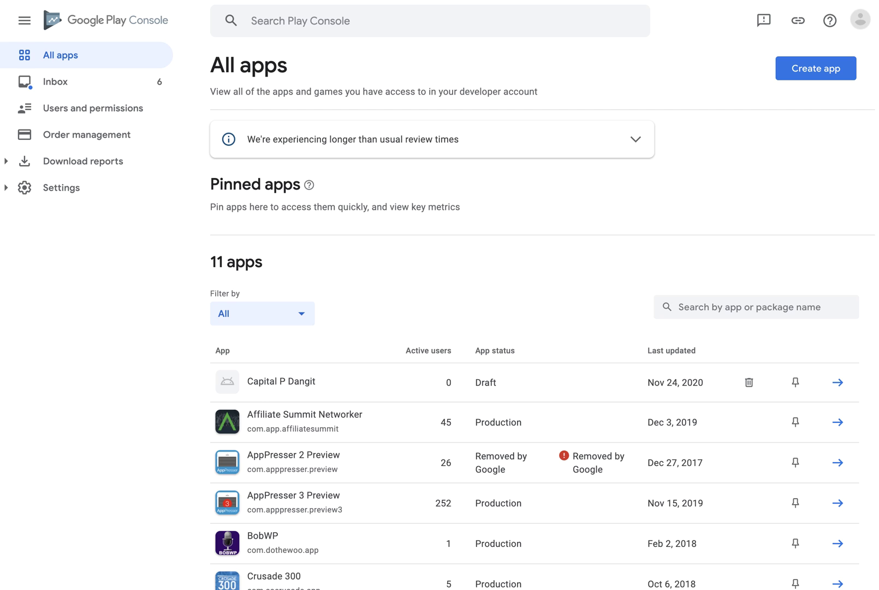
Step: In a new Chrome tab, go to the Play Console address suggested for 'play'
{"action": "key", "text": "super+t"}
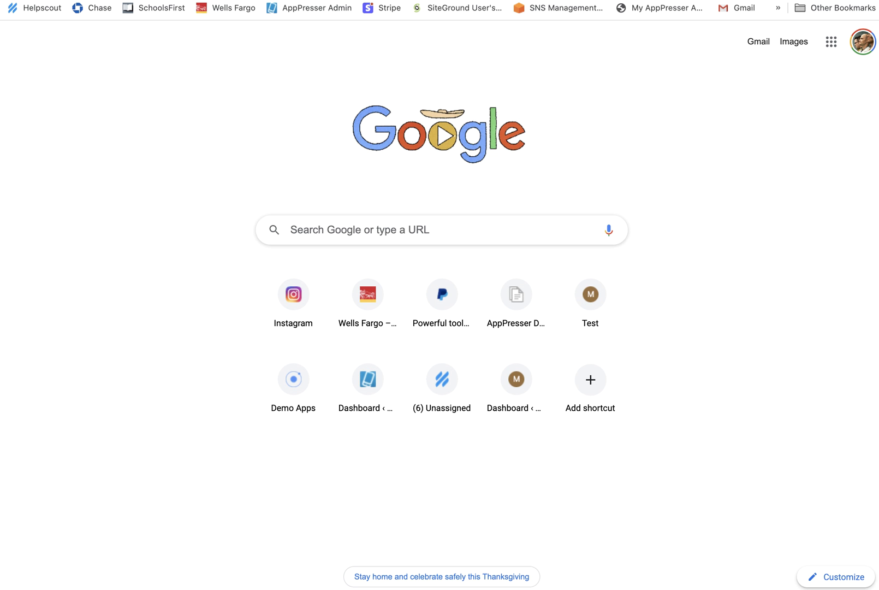
{"action": "type", "text": "play"}
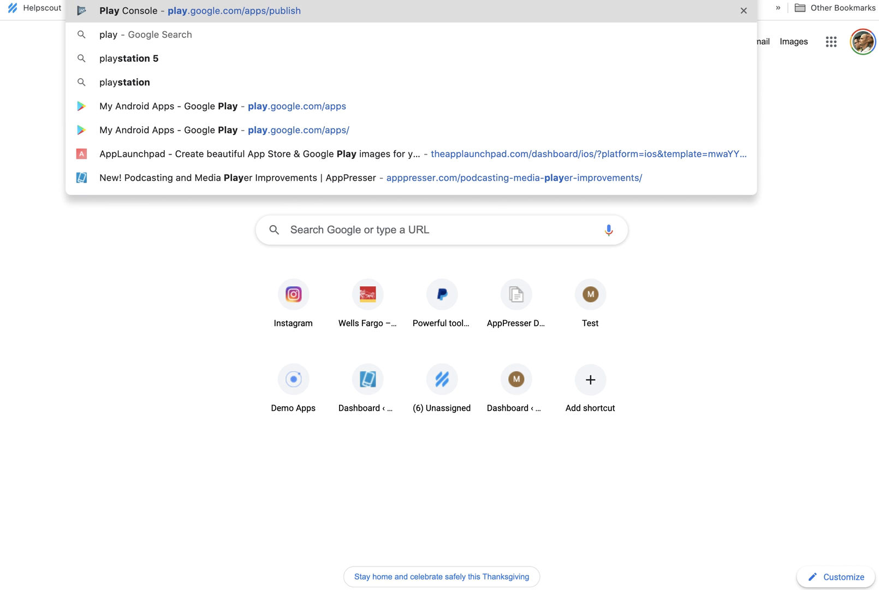
{"action": "key", "text": "Return"}
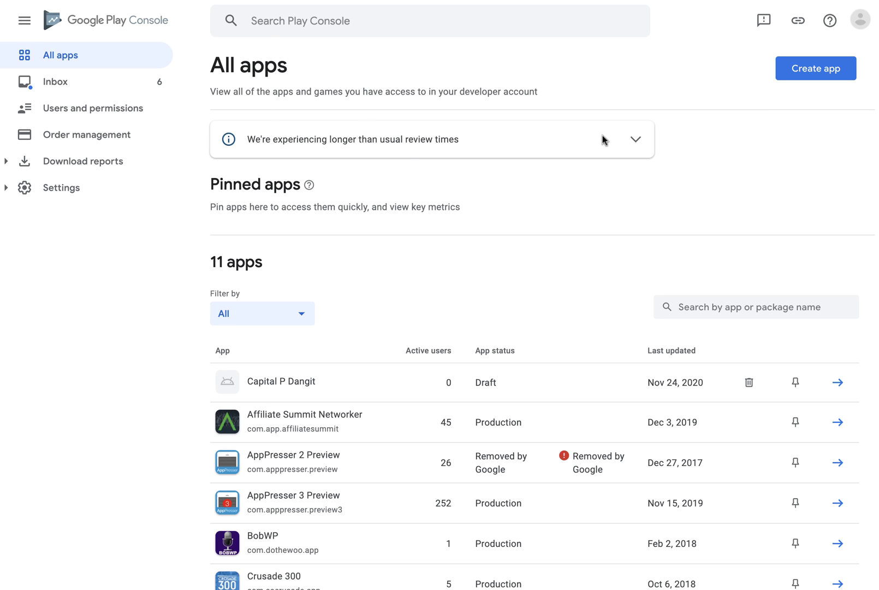
Step: Look over the Create app form, then cancel it and return to the app list
{"action": "left_click", "coordinate": [829, 70]}
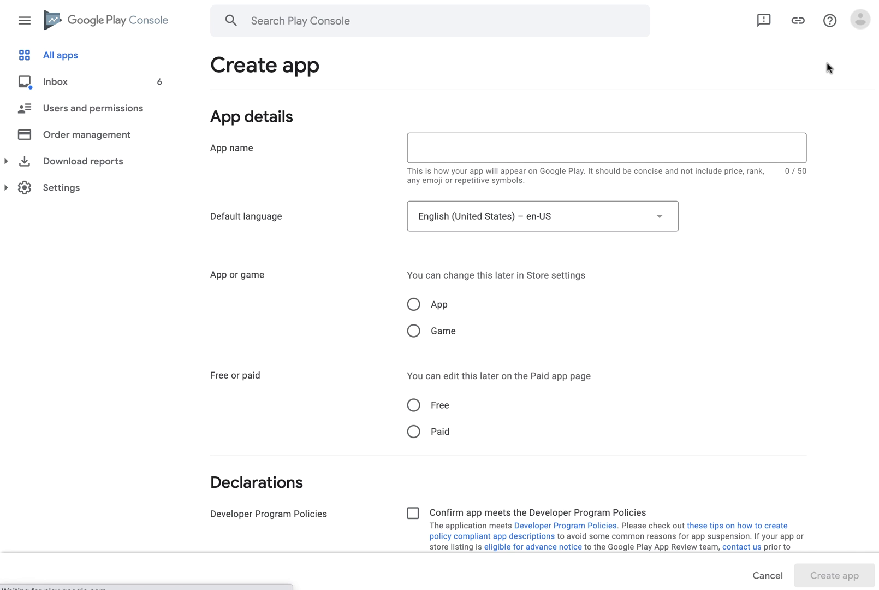
{"action": "scroll", "coordinate": [437, 197], "scroll_direction": "down", "scroll_amount": 3}
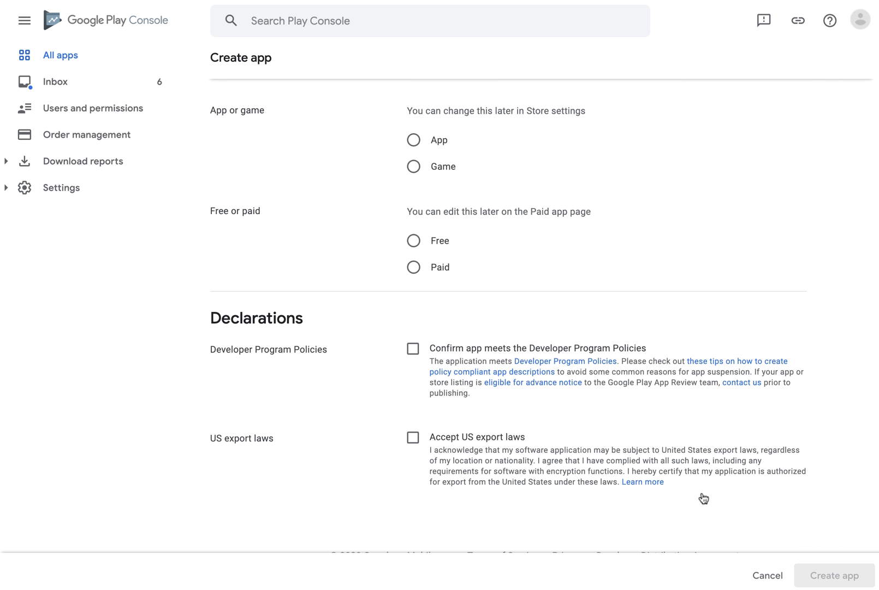
{"action": "scroll", "coordinate": [550, 213], "scroll_direction": "up", "scroll_amount": 3}
{"action": "scroll", "coordinate": [465, 278], "scroll_direction": "down", "scroll_amount": 3}
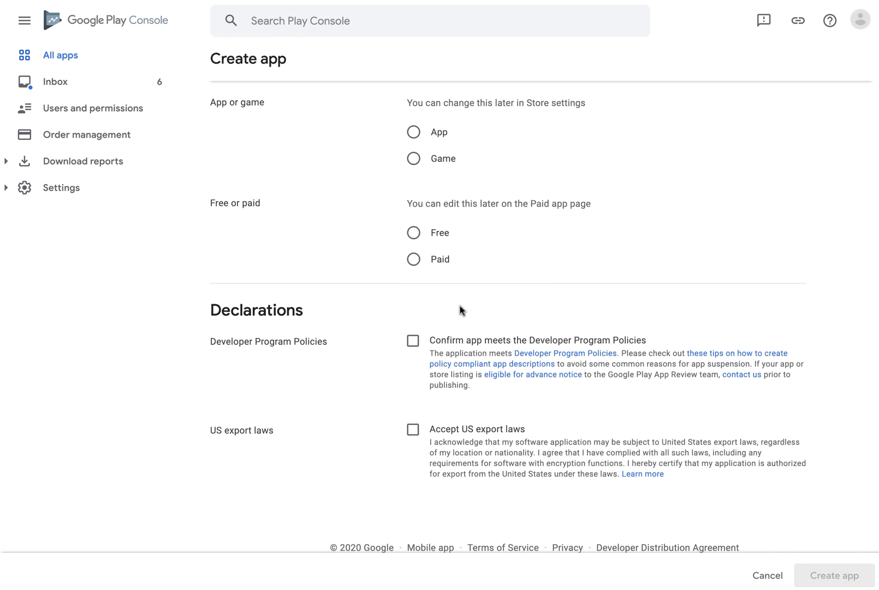
{"action": "left_click", "coordinate": [761, 576]}
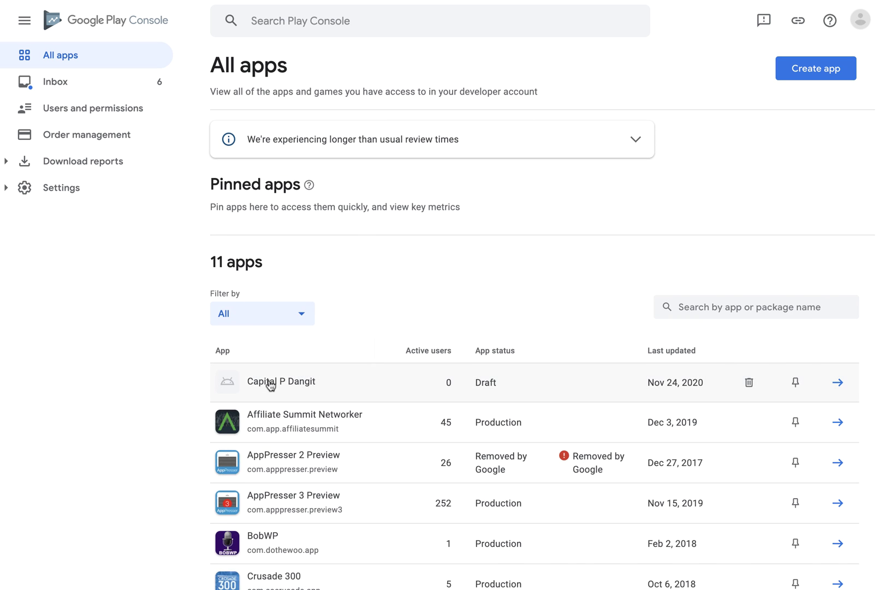
Step: Open the Capital P Dangit dashboard and expand its setup task checklist
{"action": "left_click", "coordinate": [269, 382]}
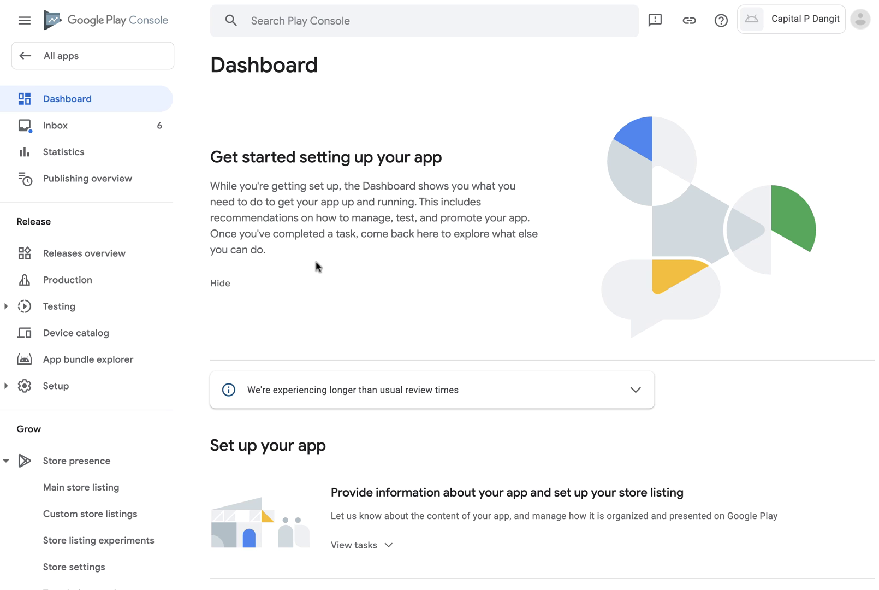
{"action": "scroll", "coordinate": [316, 262], "scroll_direction": "down", "scroll_amount": 3}
{"action": "scroll", "coordinate": [316, 261], "scroll_direction": "up", "scroll_amount": 3}
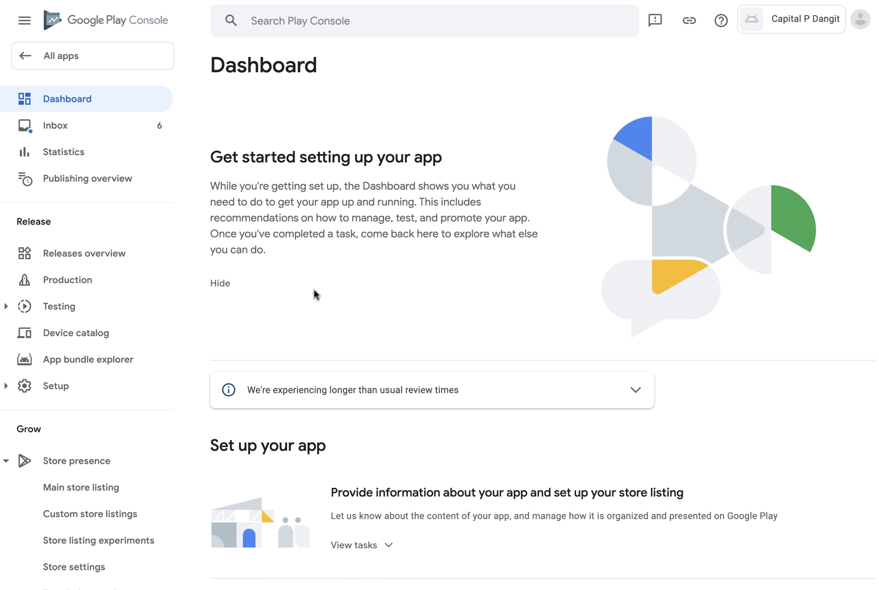
{"action": "scroll", "coordinate": [358, 227], "scroll_direction": "down", "scroll_amount": 5}
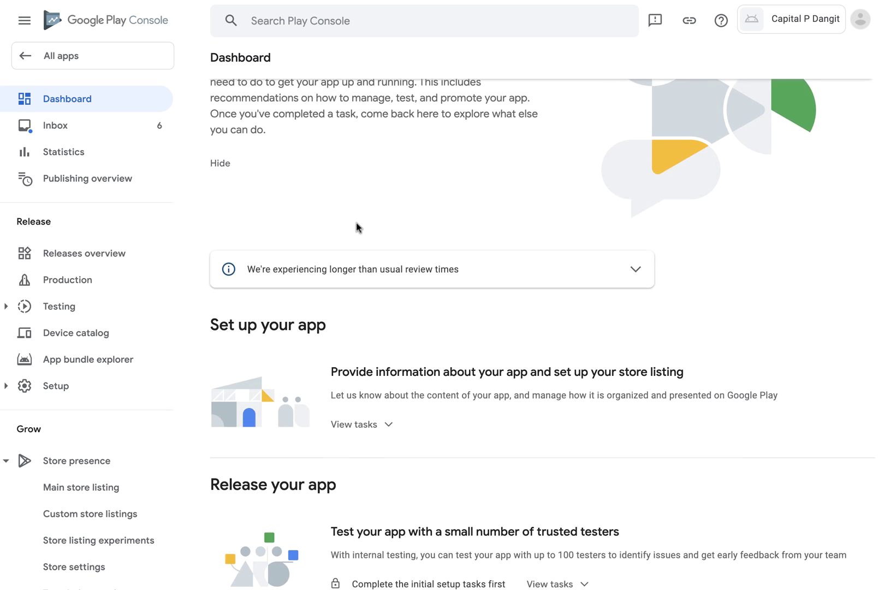
{"action": "scroll", "coordinate": [363, 248], "scroll_direction": "down", "scroll_amount": 2}
{"action": "scroll", "coordinate": [363, 247], "scroll_direction": "up", "scroll_amount": 7}
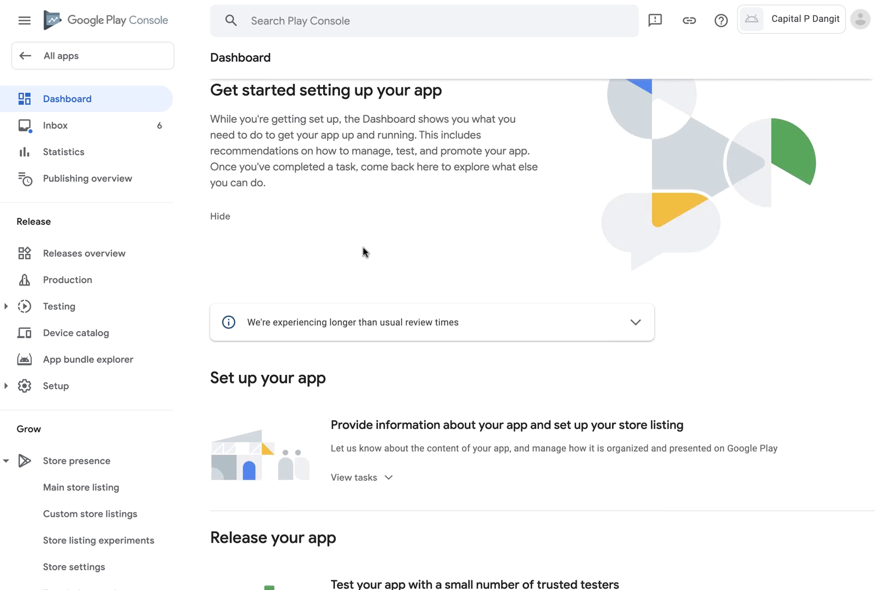
{"action": "scroll", "coordinate": [362, 248], "scroll_direction": "down", "scroll_amount": 6}
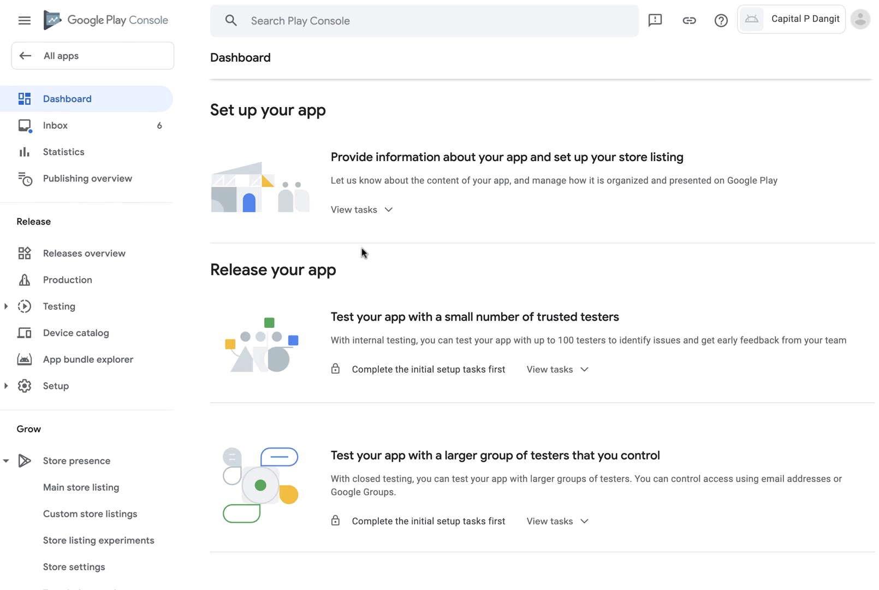
{"action": "left_click", "coordinate": [368, 215]}
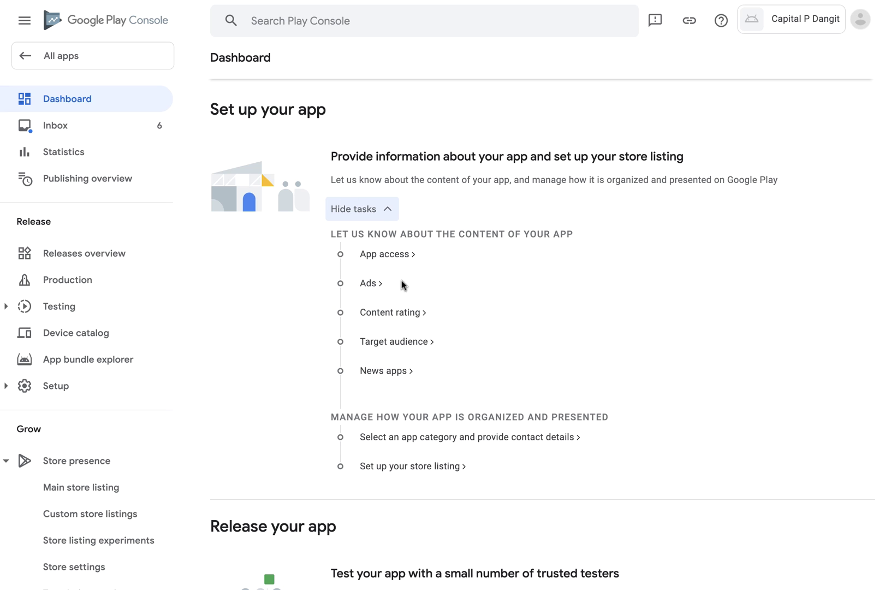
Step: In App access, choose 'All or some functionality is restricted' and start new instructions
{"action": "left_click", "coordinate": [384, 257]}
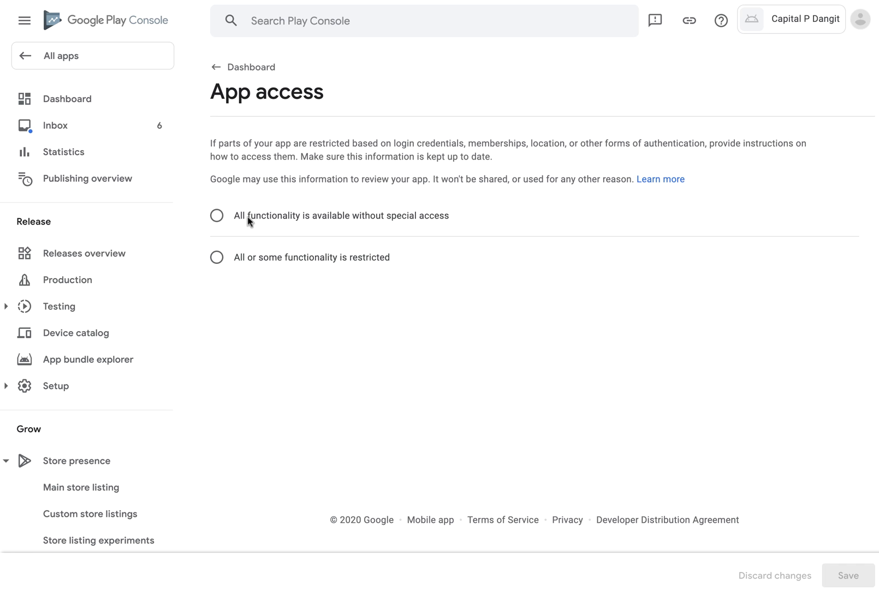
{"action": "left_click", "coordinate": [243, 257]}
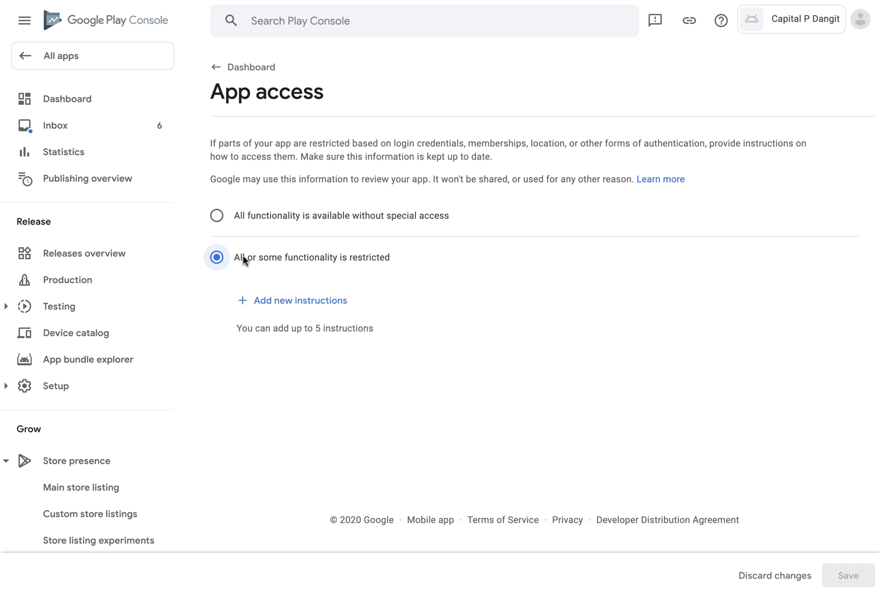
{"action": "left_click", "coordinate": [279, 304]}
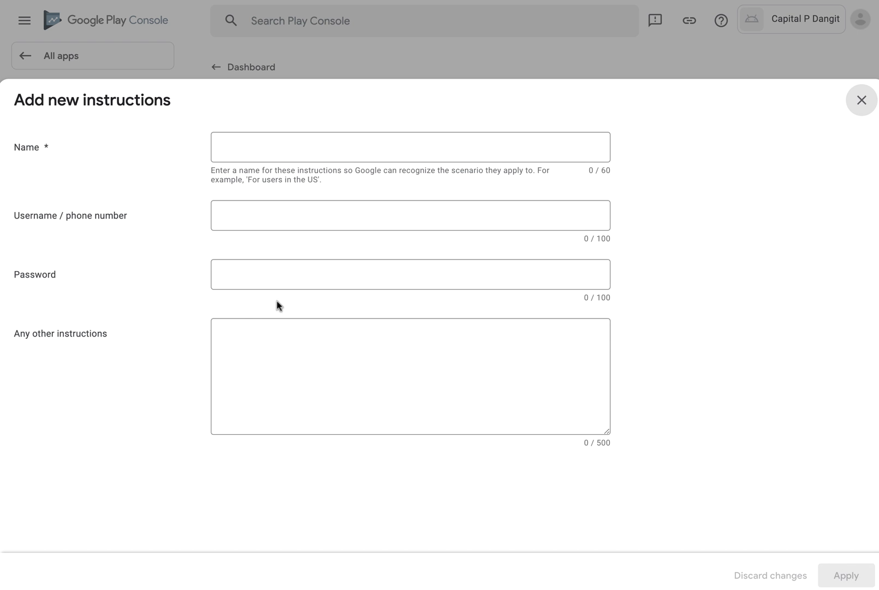
Step: Name the instructions 'Login to Submit app', fill in the login details, and save
{"action": "left_click", "coordinate": [348, 140]}
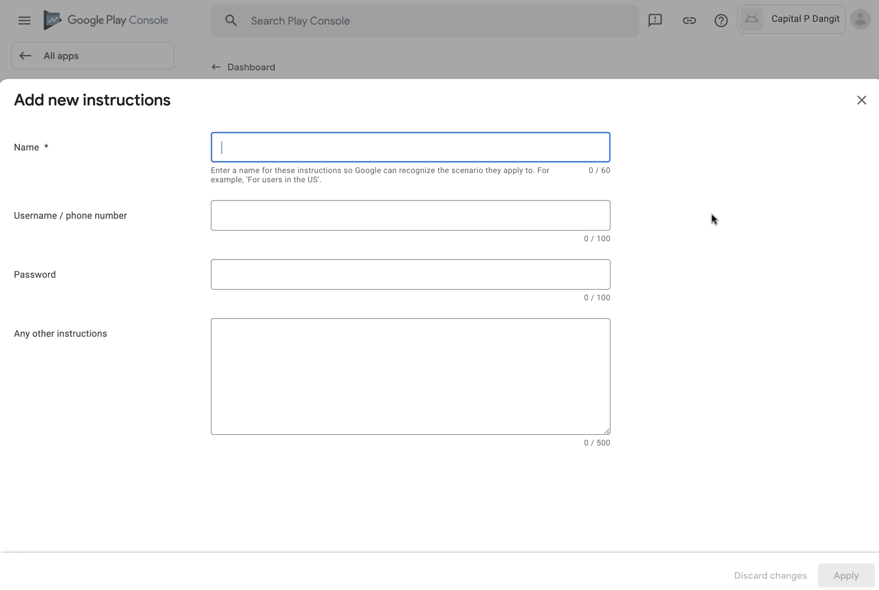
{"action": "type", "text": "Login"}
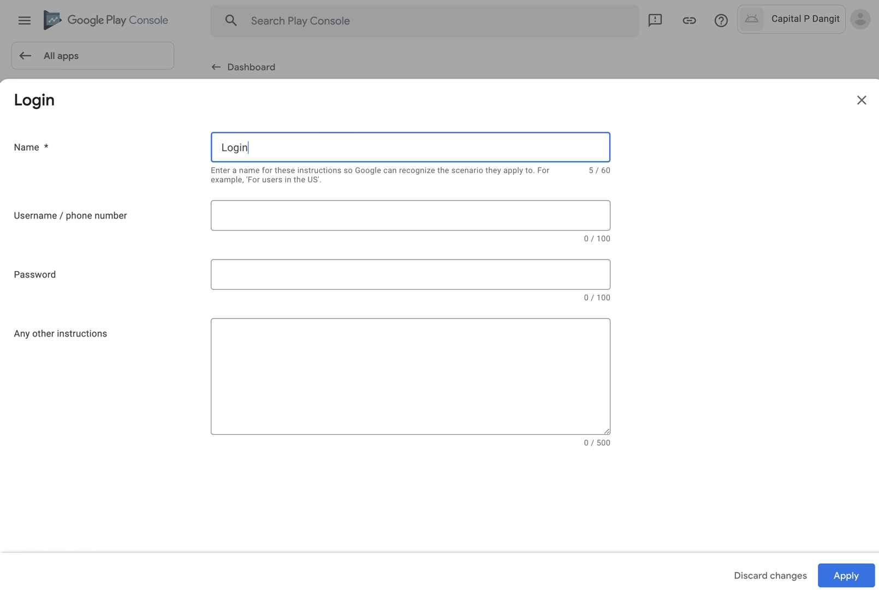
{"action": "type", "text": " to Submit app"}
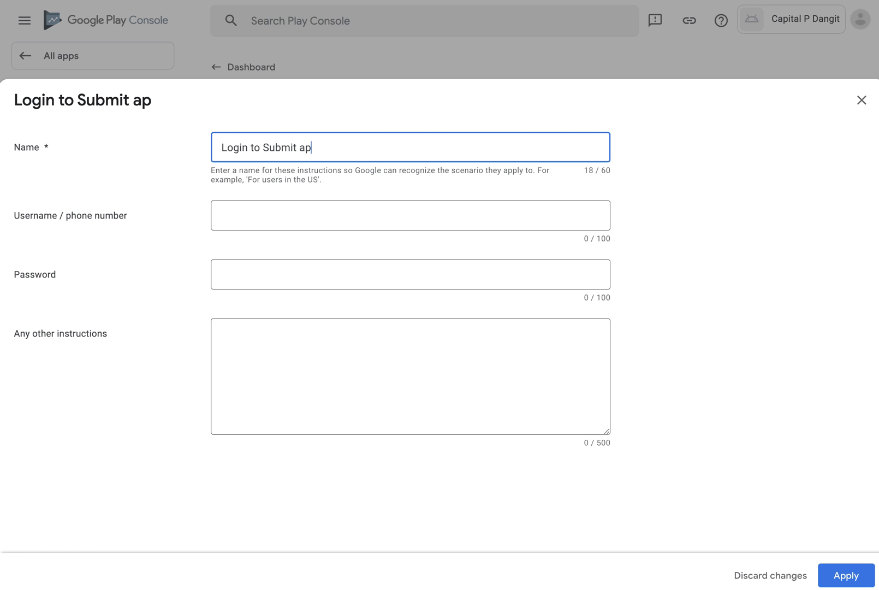
{"action": "key", "text": "Tab"}
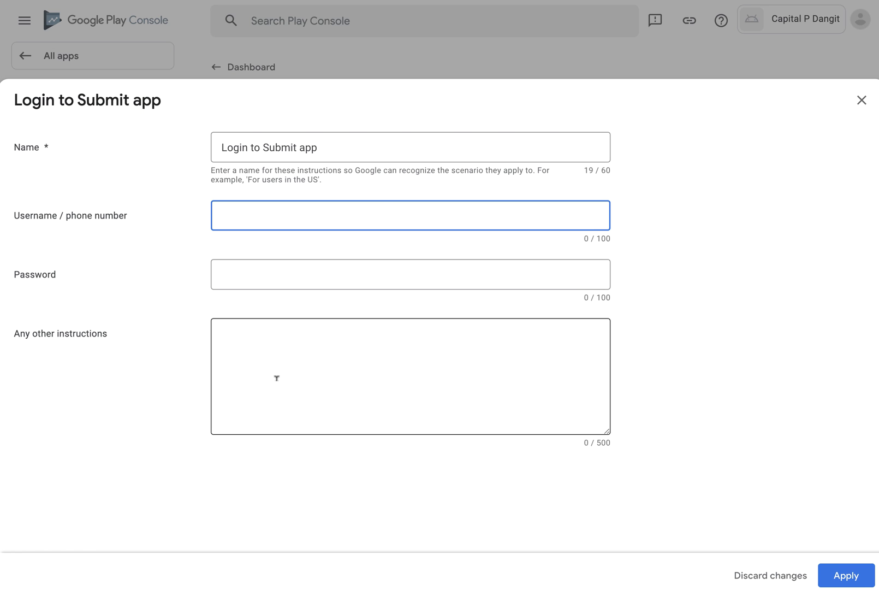
{"action": "left_click", "coordinate": [276, 360]}
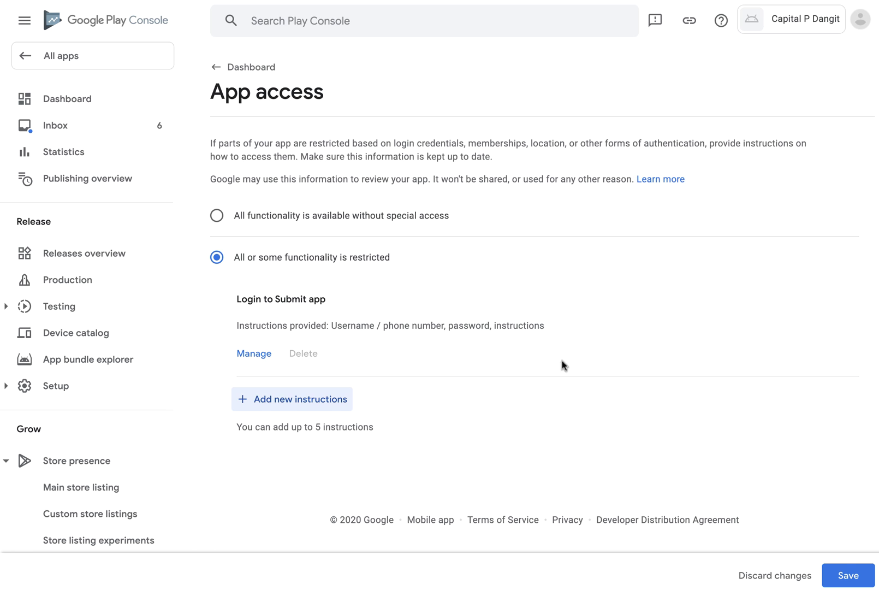
{"action": "left_click", "coordinate": [838, 575]}
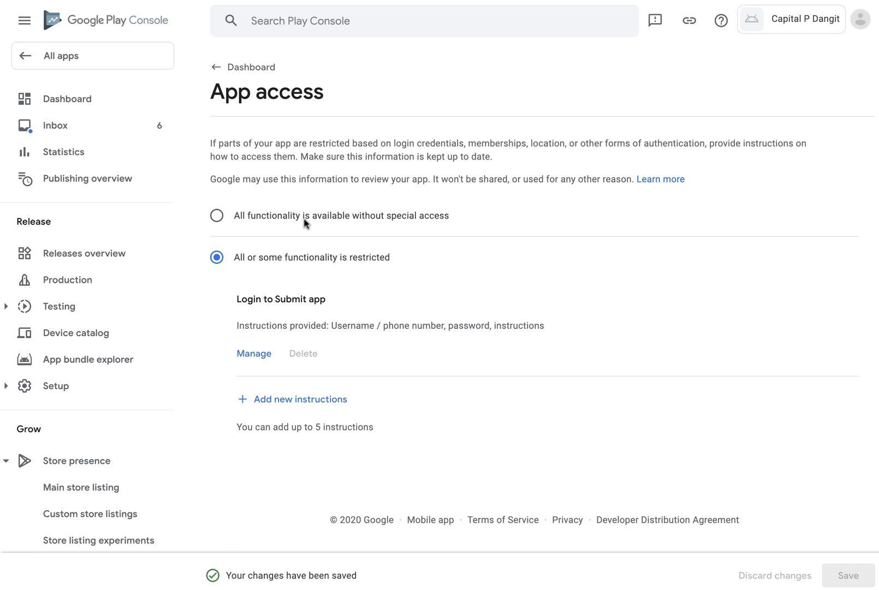
{"action": "left_click", "coordinate": [245, 68]}
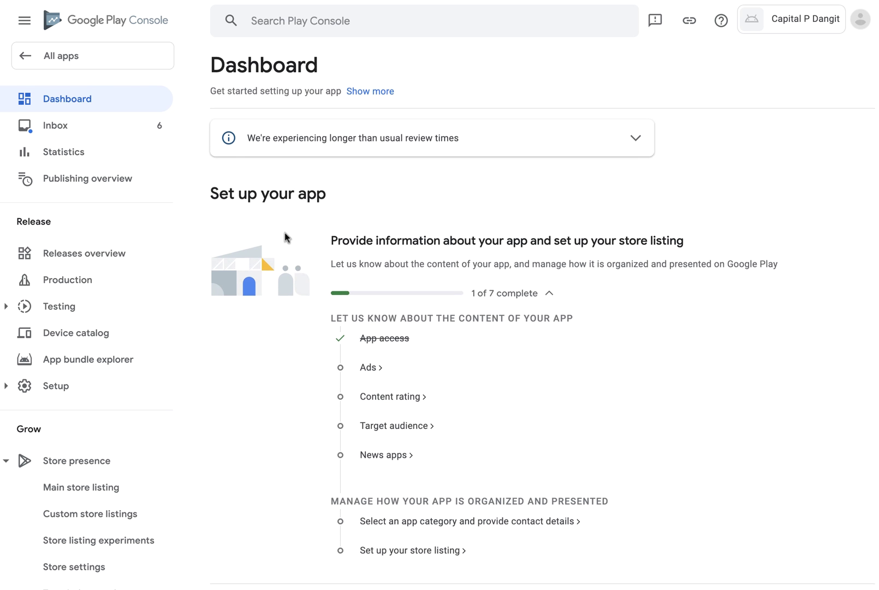
Step: Set the Ads declaration to 'No, my app does not contain ads' and save it
{"action": "left_click", "coordinate": [371, 370]}
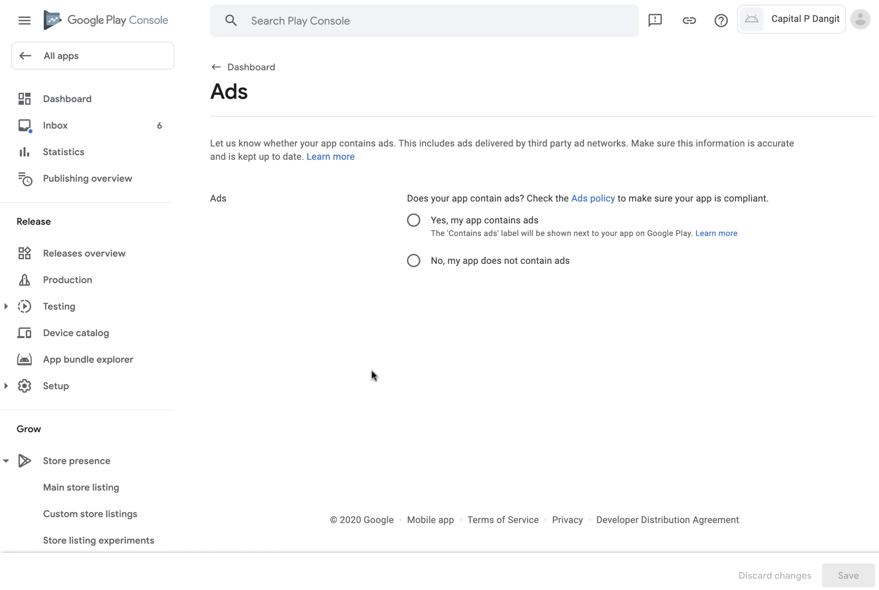
{"action": "left_click", "coordinate": [460, 260]}
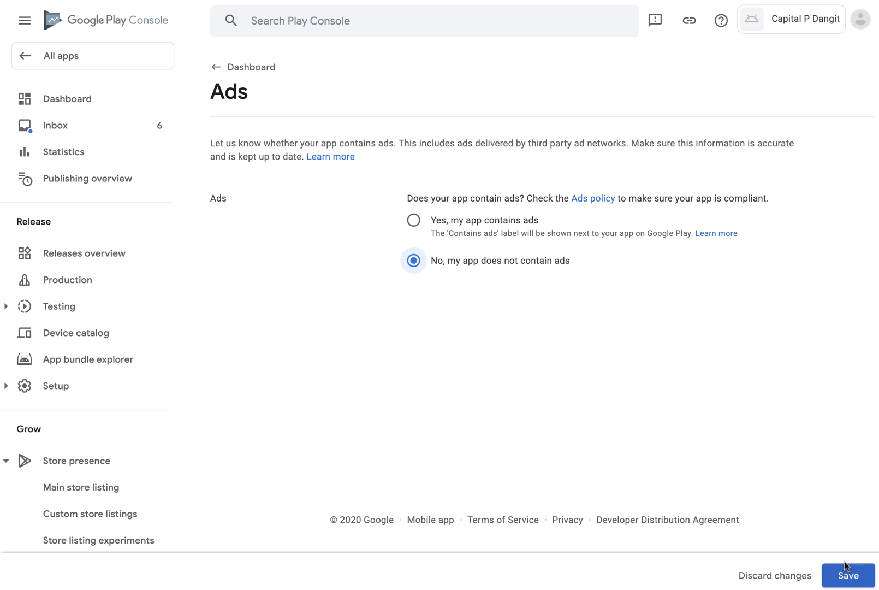
{"action": "left_click", "coordinate": [445, 221]}
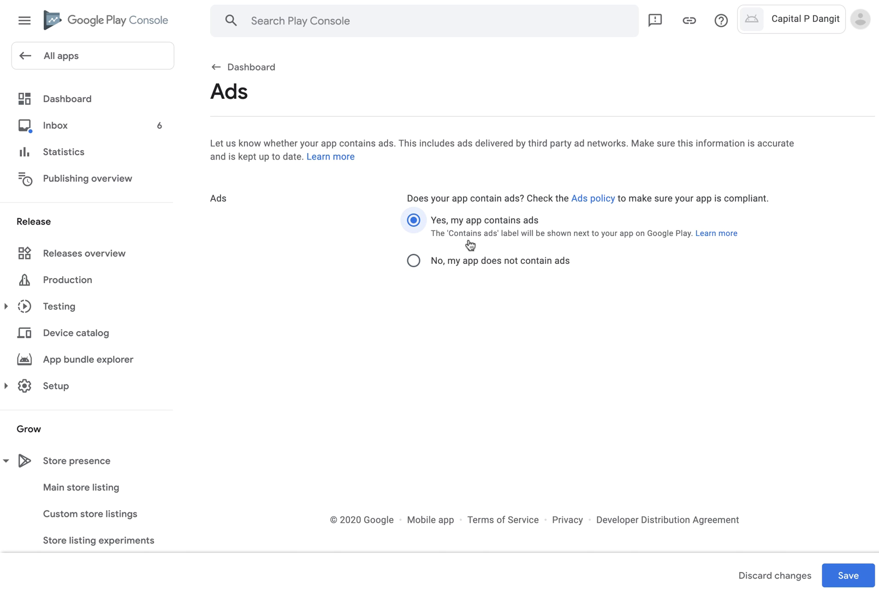
{"action": "left_click", "coordinate": [457, 261]}
{"action": "left_click", "coordinate": [843, 585]}
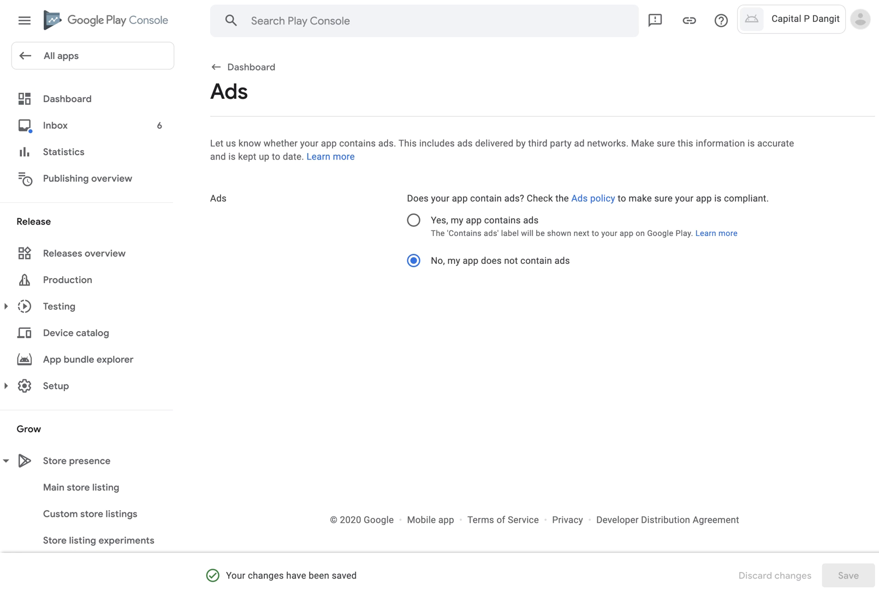
{"action": "left_click", "coordinate": [246, 67]}
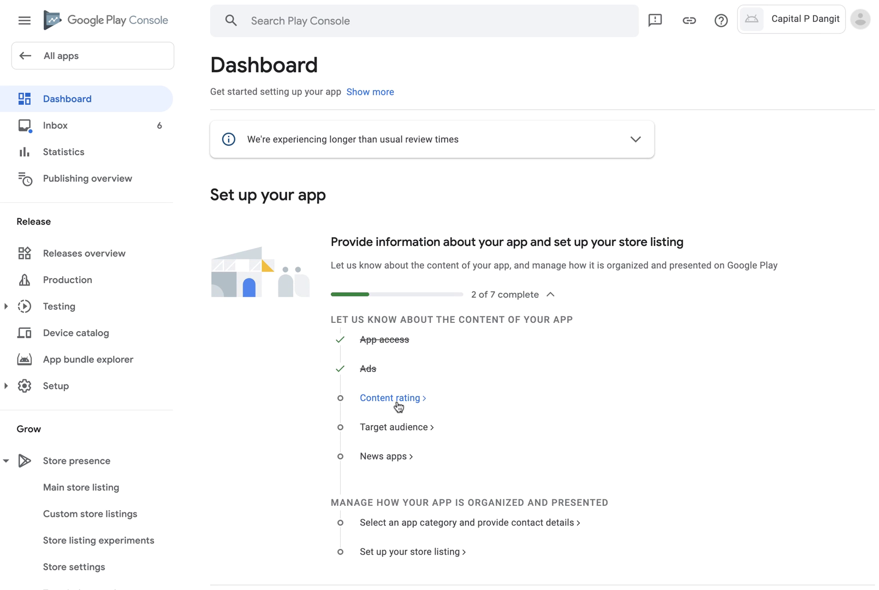
Step: Start the content rating questionnaire with the contact e-mail and category Content Aggregators
{"action": "left_click", "coordinate": [395, 399]}
{"action": "left_click", "coordinate": [285, 305]}
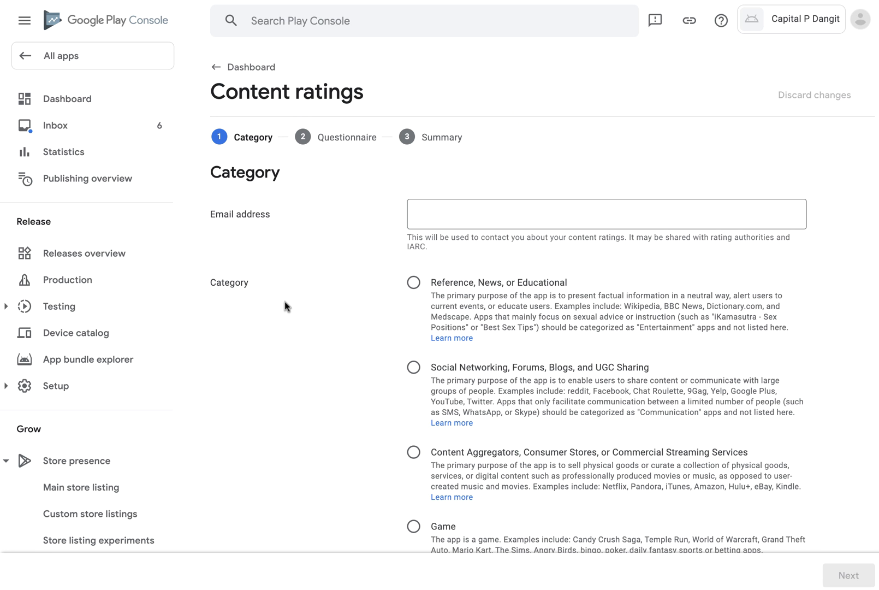
{"action": "left_click", "coordinate": [435, 211]}
{"action": "type", "text": "scott"}
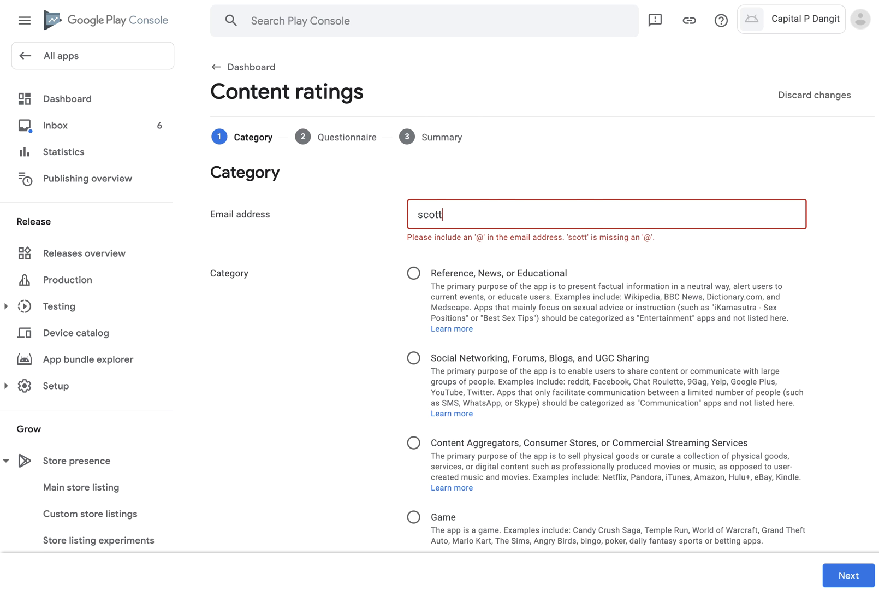
{"action": "scroll", "coordinate": [443, 285], "scroll_direction": "down", "scroll_amount": 3}
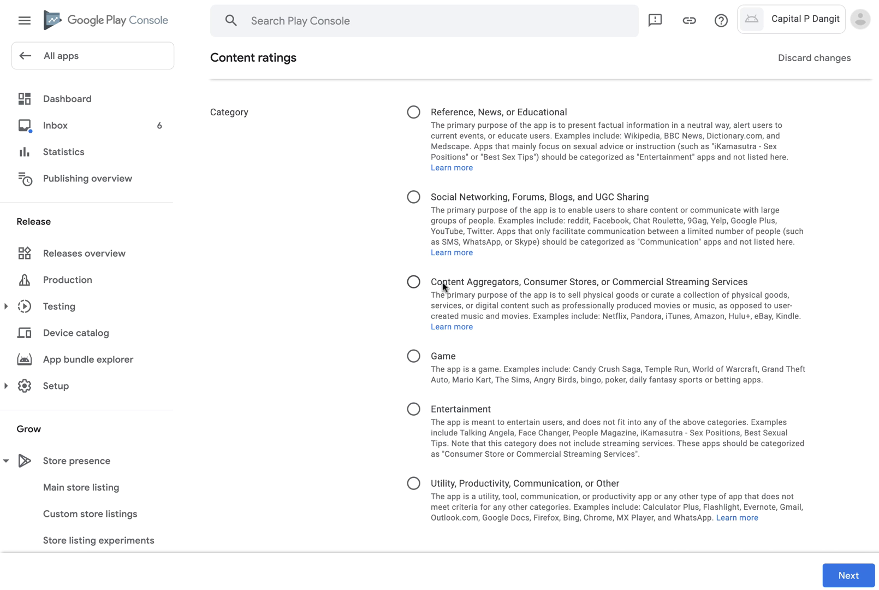
{"action": "left_click", "coordinate": [413, 281]}
{"action": "scroll", "coordinate": [376, 350], "scroll_direction": "down", "scroll_amount": 2}
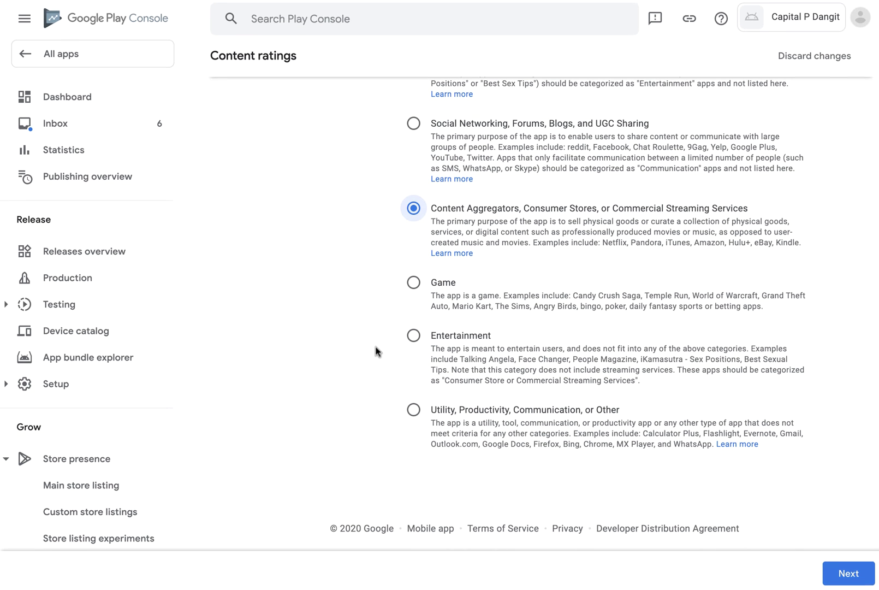
{"action": "left_click", "coordinate": [852, 575]}
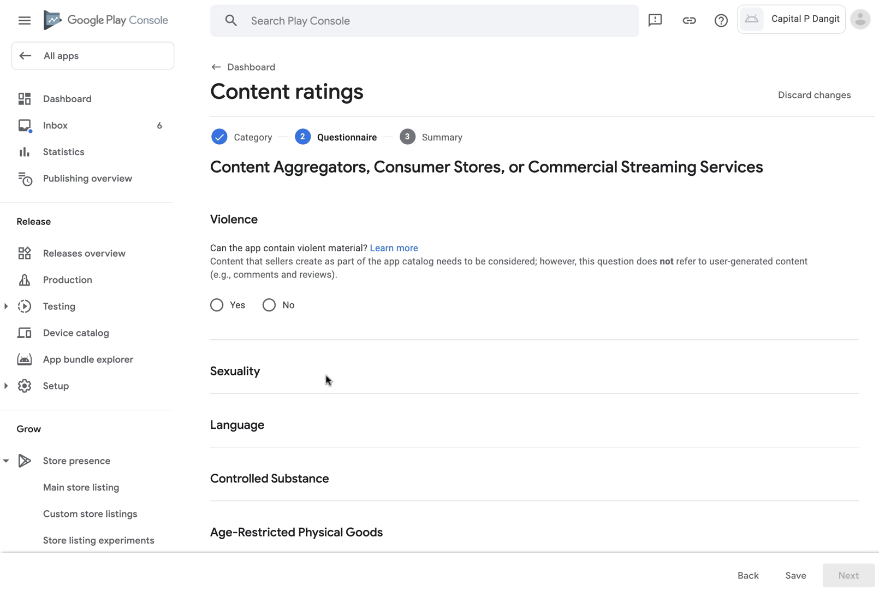
Step: Answer No to the violence, sexual content, language, drugs, restricted goods, user-interaction, location and purchase questions
{"action": "left_click", "coordinate": [269, 305]}
{"action": "scroll", "coordinate": [278, 349], "scroll_direction": "down", "scroll_amount": 1}
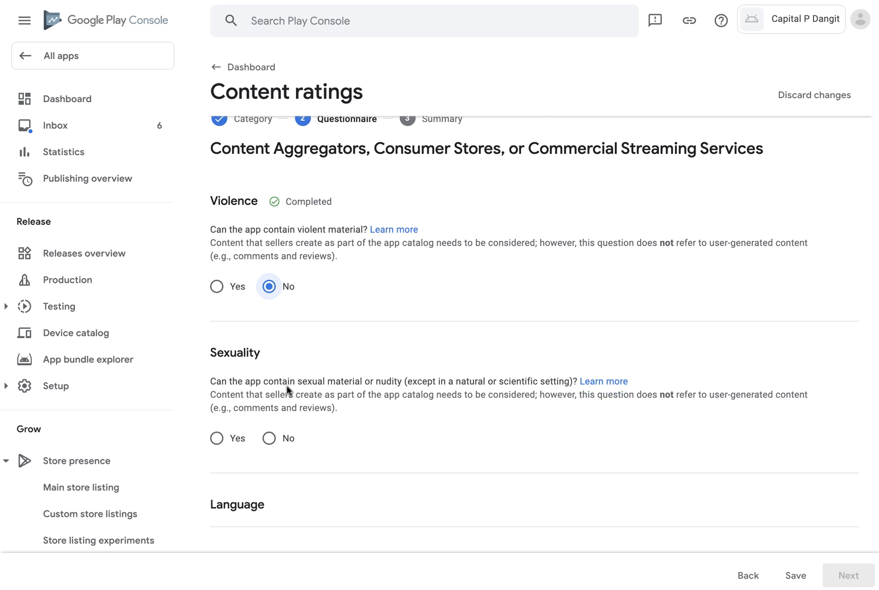
{"action": "left_click", "coordinate": [269, 418]}
{"action": "scroll", "coordinate": [271, 421], "scroll_direction": "down", "scroll_amount": 2}
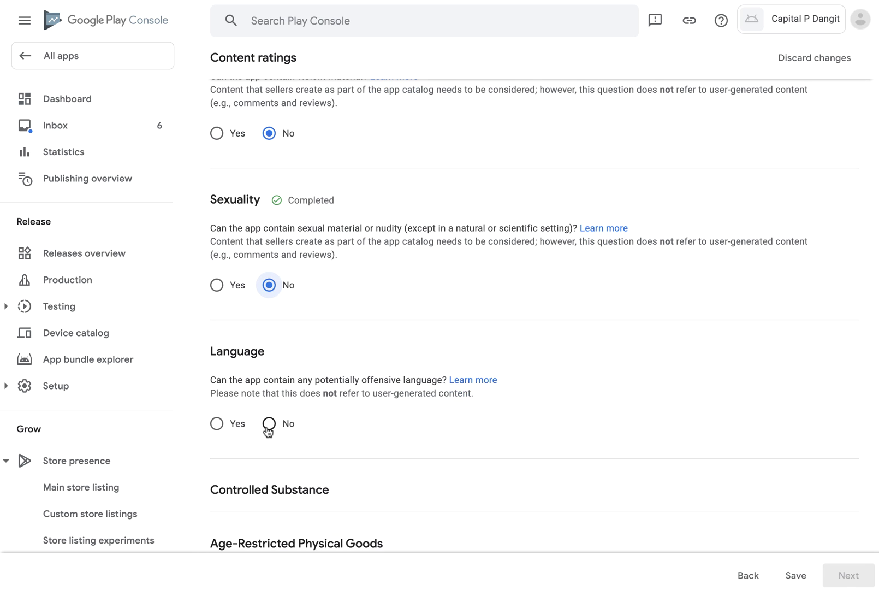
{"action": "left_click", "coordinate": [269, 424]}
{"action": "scroll", "coordinate": [271, 425], "scroll_direction": "down", "scroll_amount": 2}
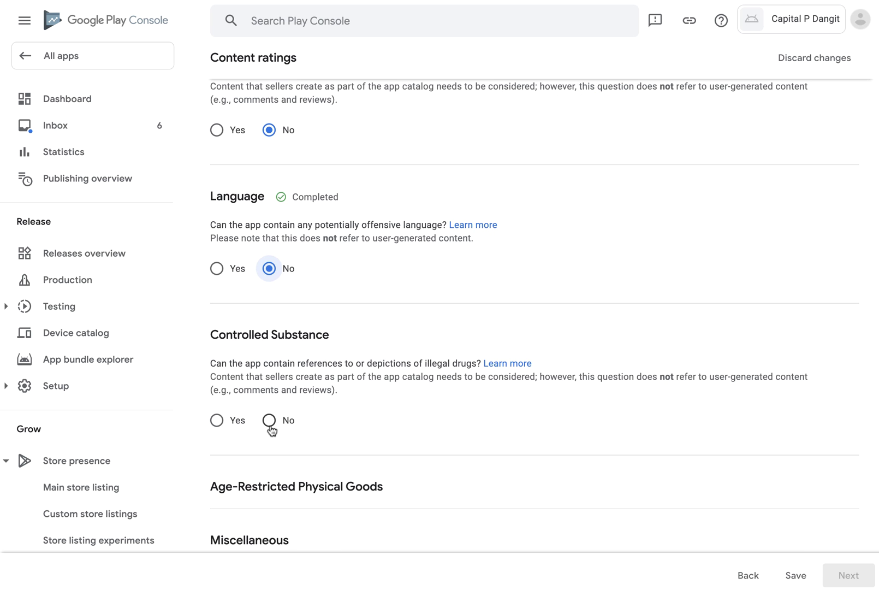
{"action": "left_click", "coordinate": [269, 421]}
{"action": "scroll", "coordinate": [270, 423], "scroll_direction": "down", "scroll_amount": 2}
{"action": "left_click", "coordinate": [271, 416]}
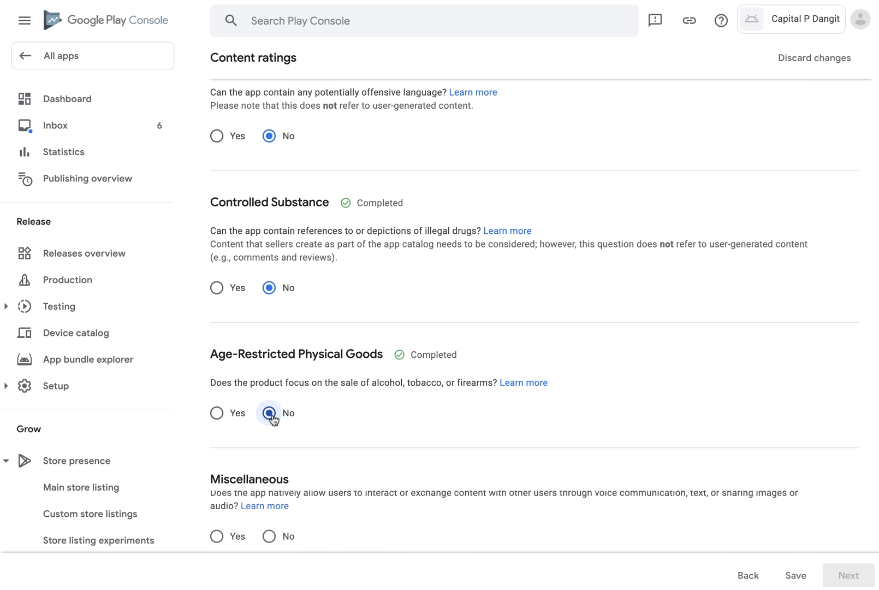
{"action": "scroll", "coordinate": [271, 423], "scroll_direction": "down", "scroll_amount": 2}
{"action": "scroll", "coordinate": [272, 414], "scroll_direction": "down", "scroll_amount": 2}
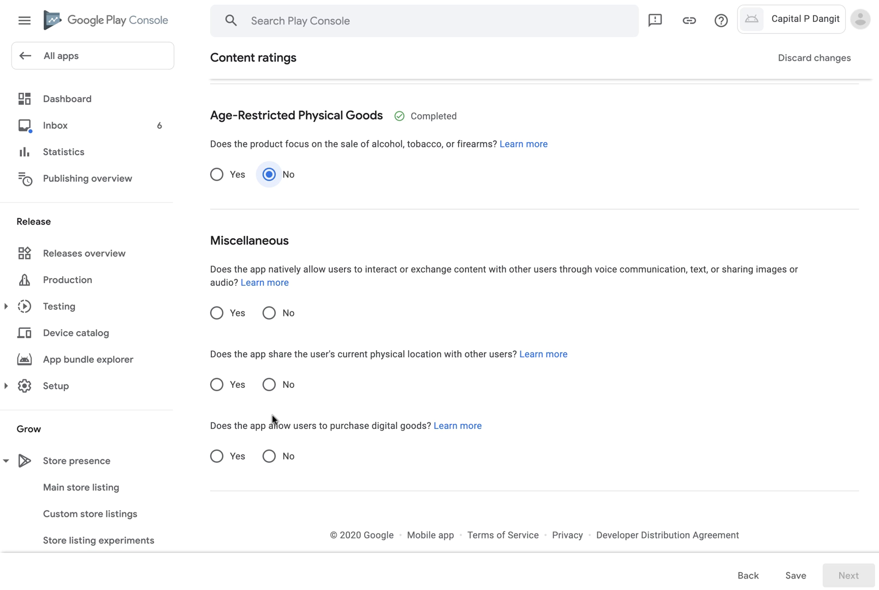
{"action": "left_click", "coordinate": [269, 313]}
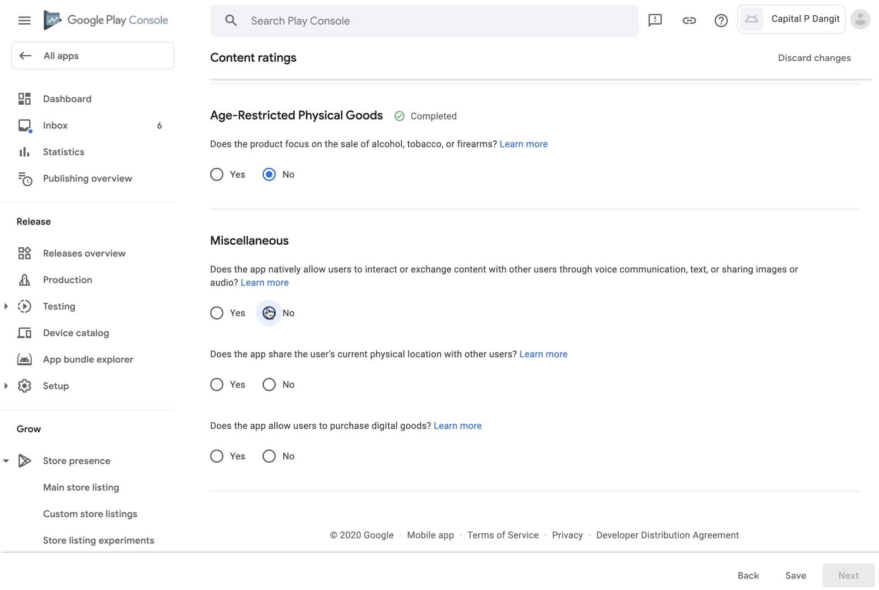
{"action": "left_click", "coordinate": [273, 385]}
{"action": "left_click", "coordinate": [270, 456]}
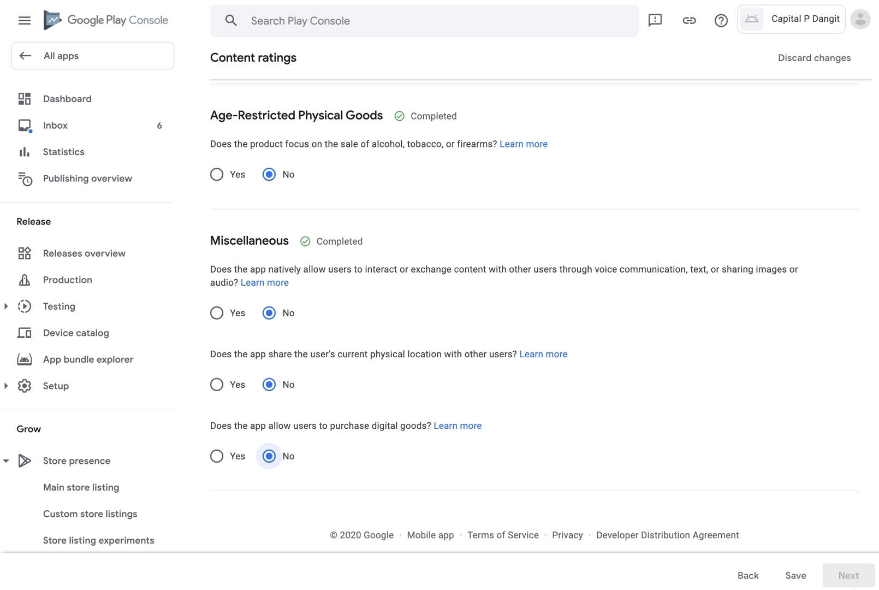
Step: Save the answers, review the ratings summary, and submit the questionnaire
{"action": "left_click", "coordinate": [798, 581]}
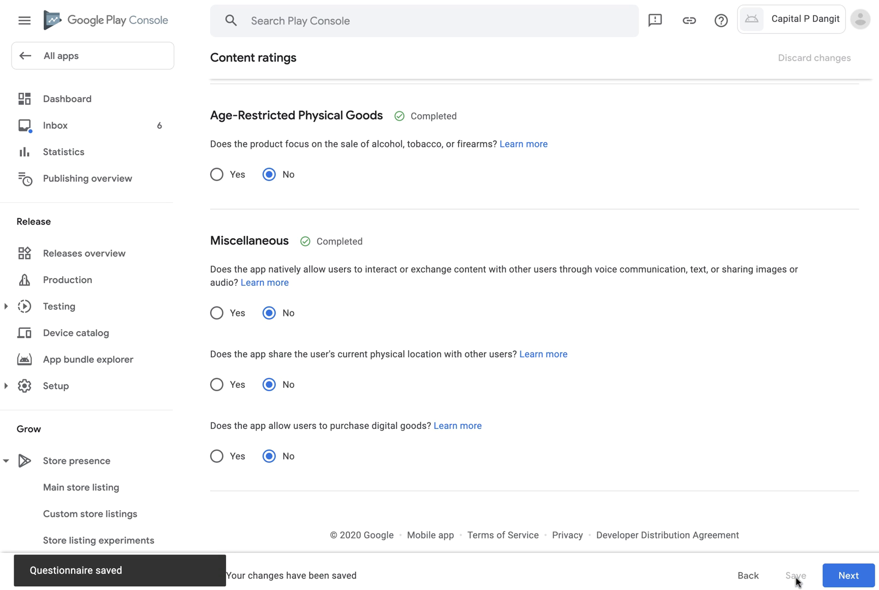
{"action": "left_click", "coordinate": [851, 576]}
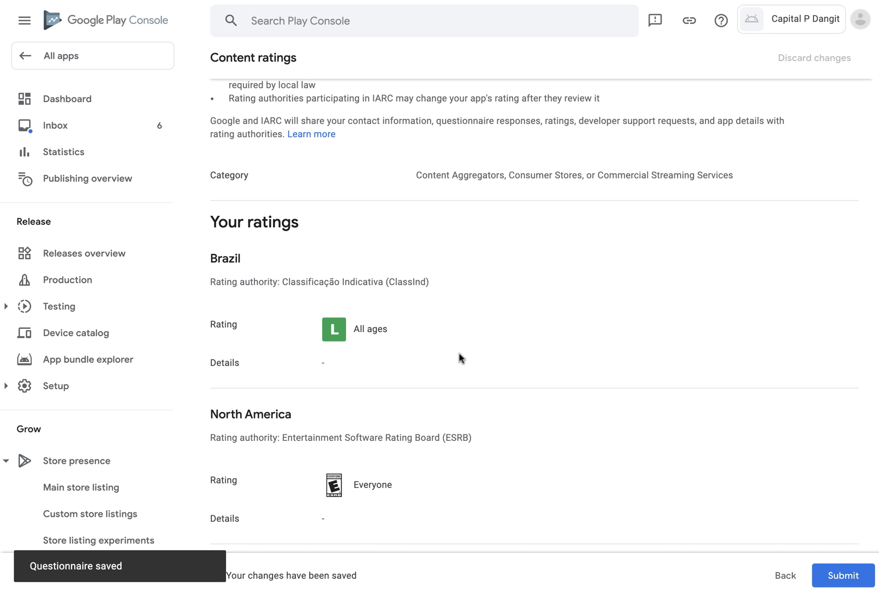
{"action": "scroll", "coordinate": [662, 521], "scroll_direction": "down", "scroll_amount": 5}
{"action": "left_click", "coordinate": [844, 575]}
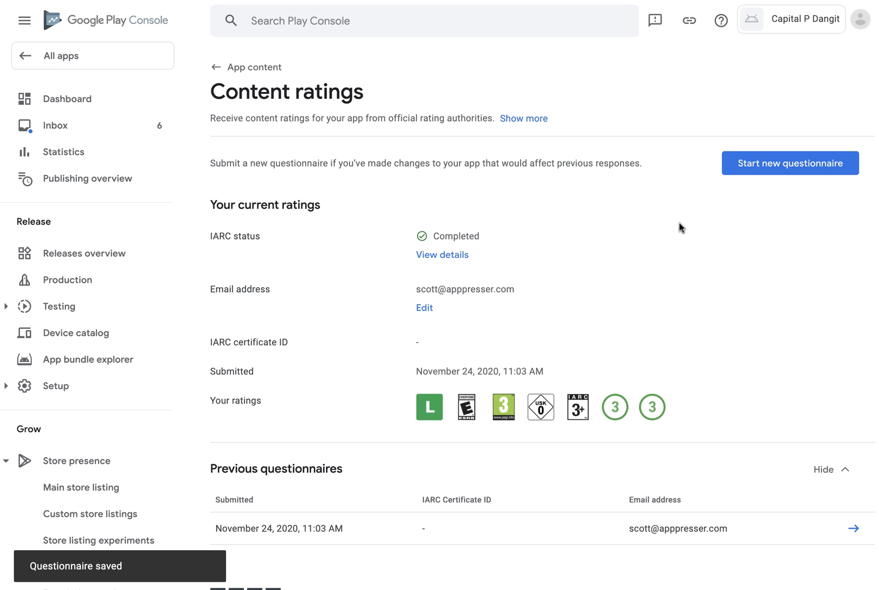
{"action": "left_click", "coordinate": [243, 70]}
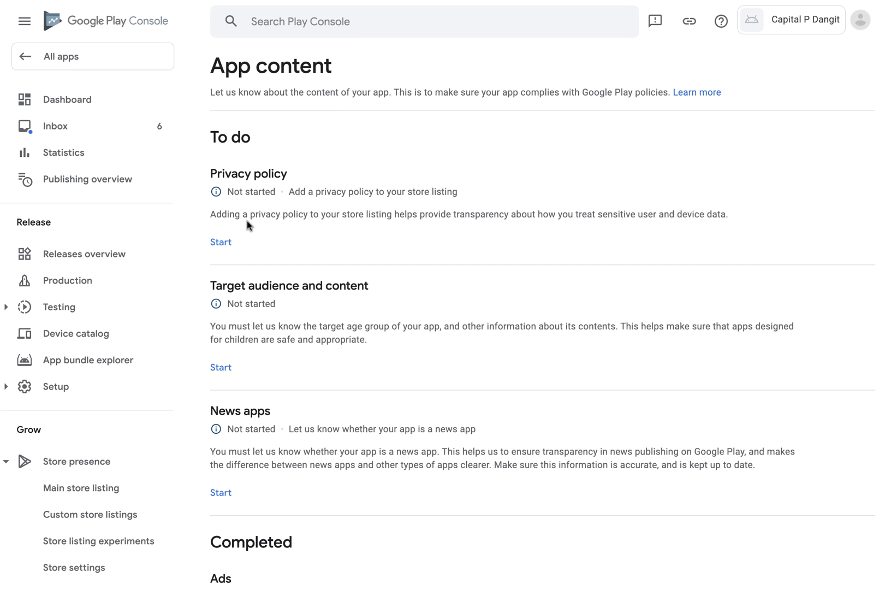
{"action": "left_click", "coordinate": [222, 243]}
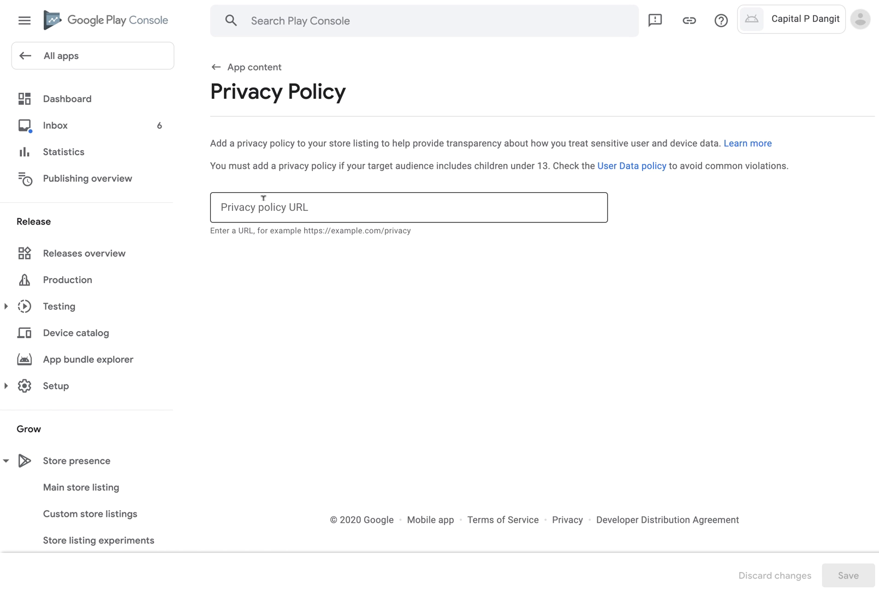
{"action": "left_click", "coordinate": [267, 204]}
{"action": "type", "text": "https"}
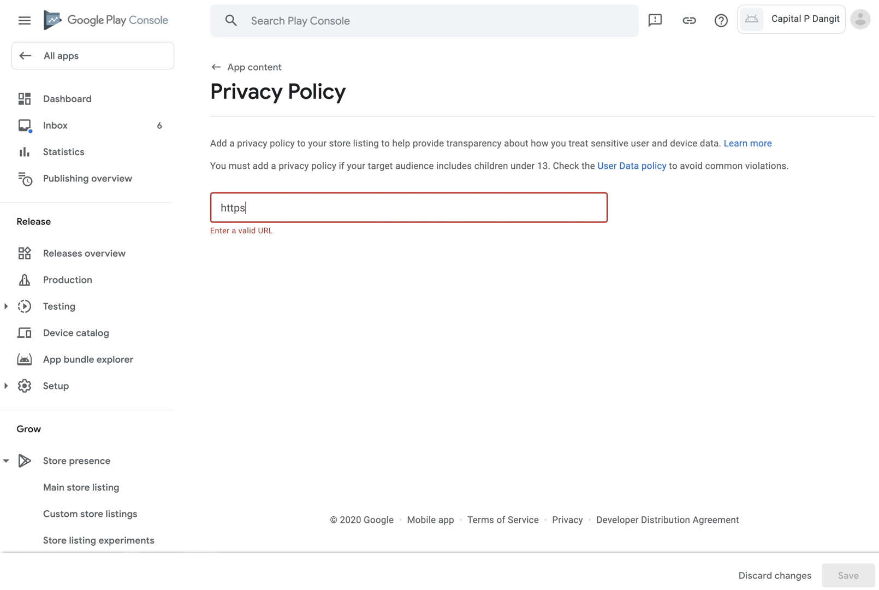
{"action": "key", "text": "Down"}
{"action": "key", "text": "Return"}
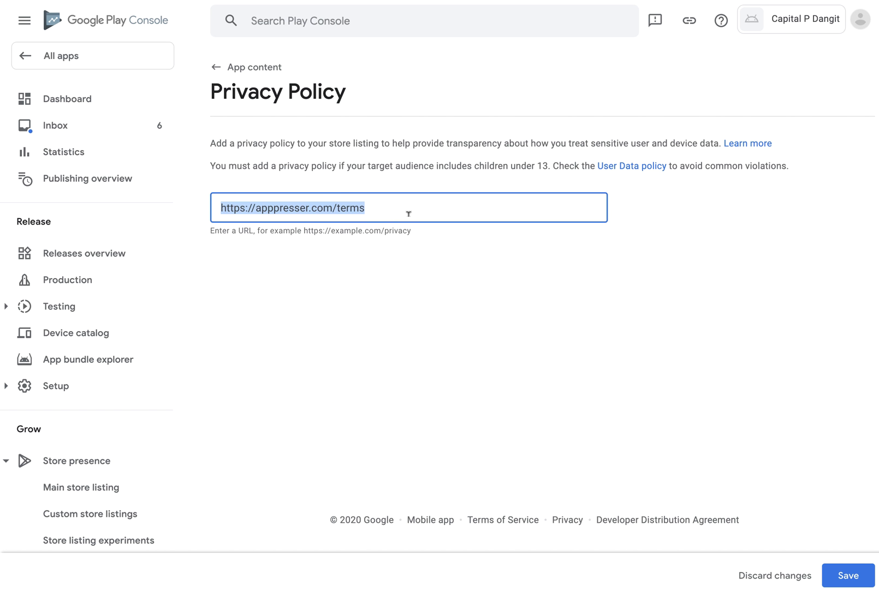
{"action": "type", "text": "https://apppresser.com/privacy/"}
{"action": "left_click", "coordinate": [841, 574]}
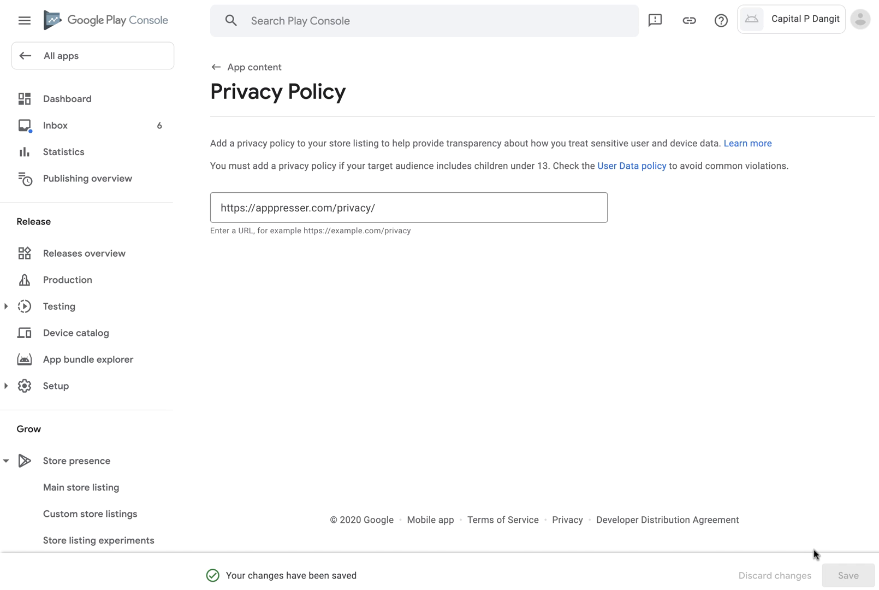
{"action": "left_click", "coordinate": [248, 70]}
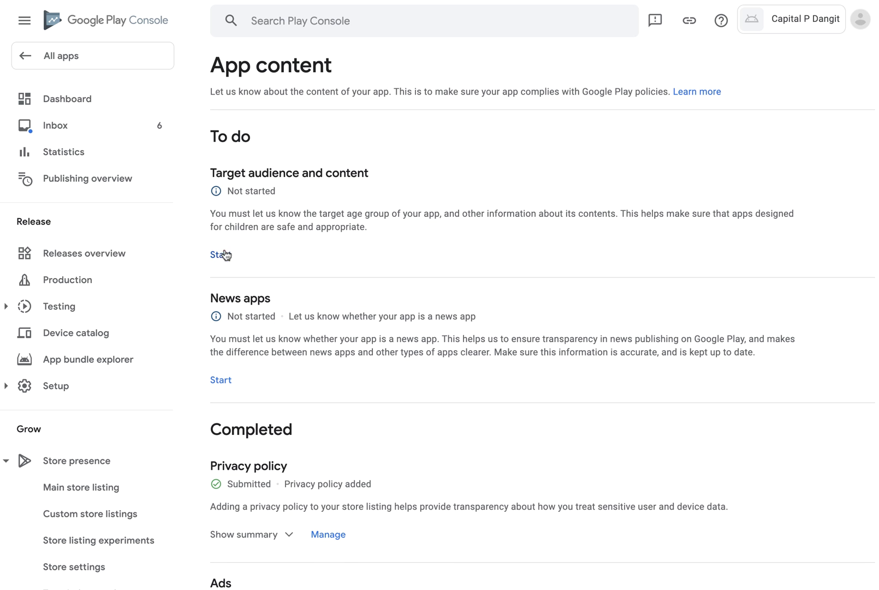
Step: Save the target audience as 18 and over, with the listing not appealing to children
{"action": "left_click", "coordinate": [222, 256]}
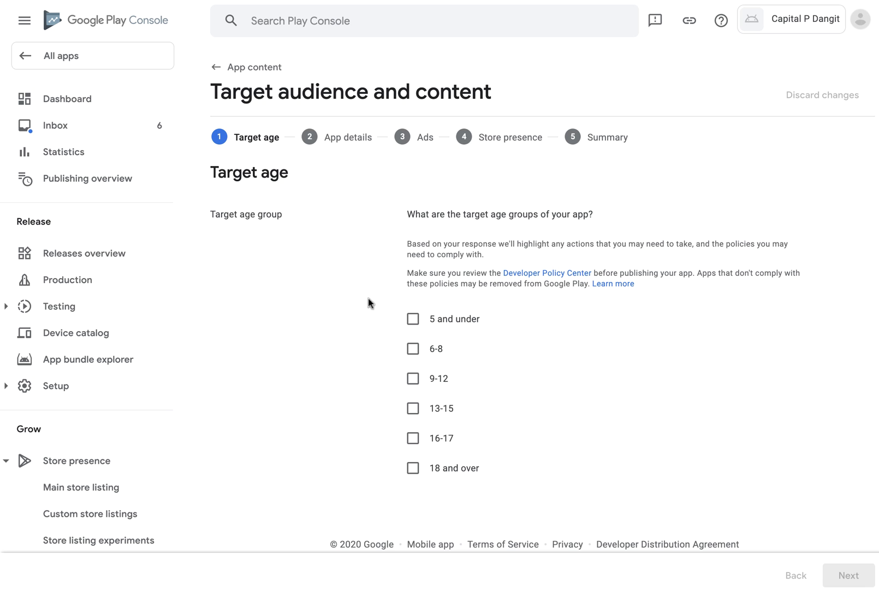
{"action": "scroll", "coordinate": [390, 314], "scroll_direction": "down", "scroll_amount": 1}
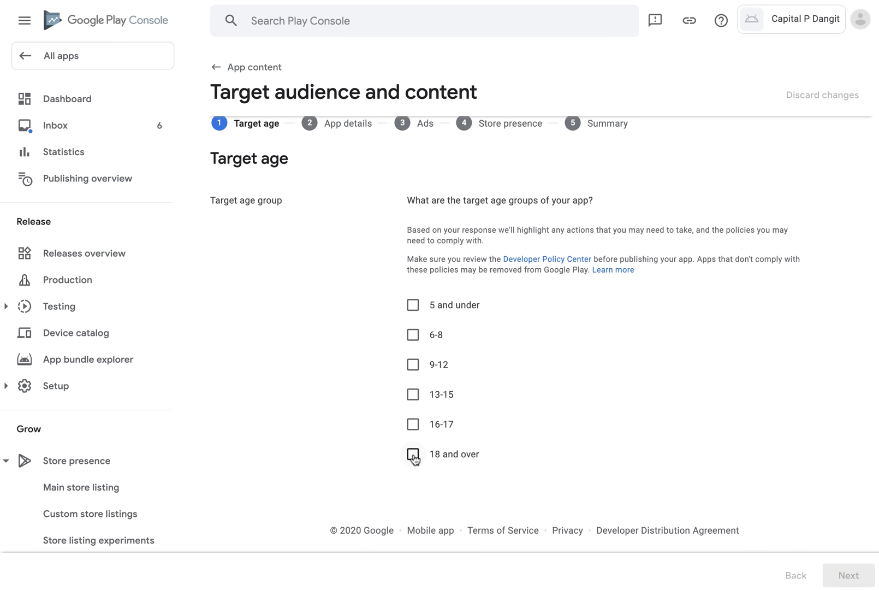
{"action": "left_click", "coordinate": [413, 456]}
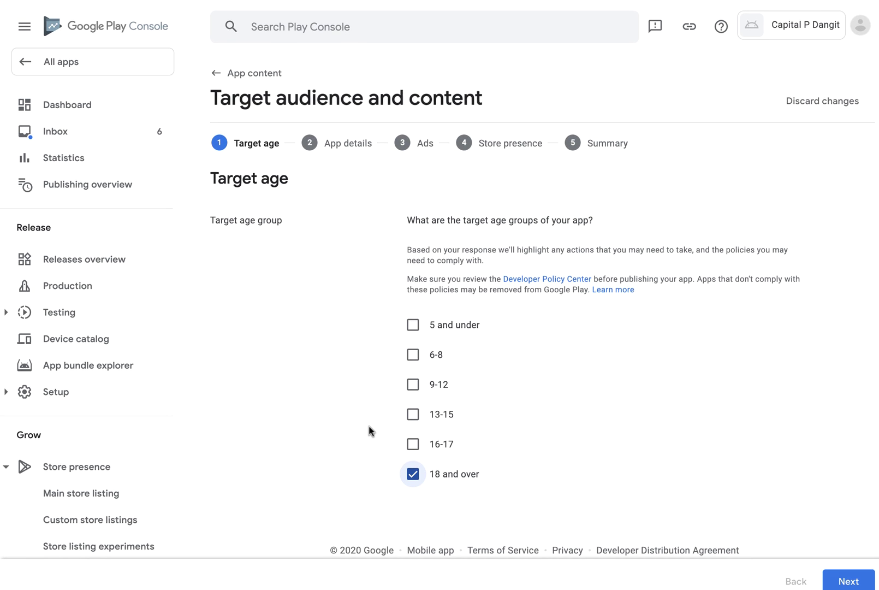
{"action": "left_click", "coordinate": [836, 576]}
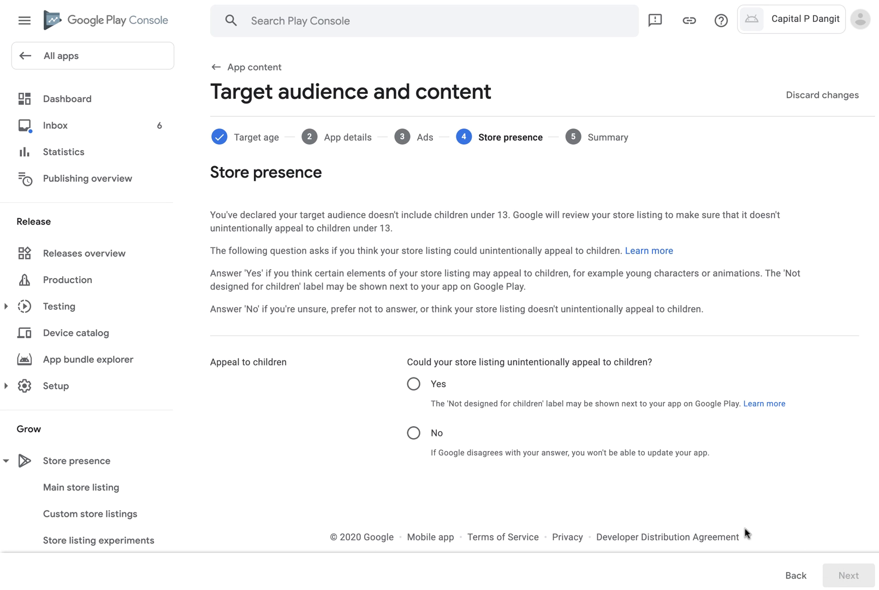
{"action": "left_click", "coordinate": [413, 433]}
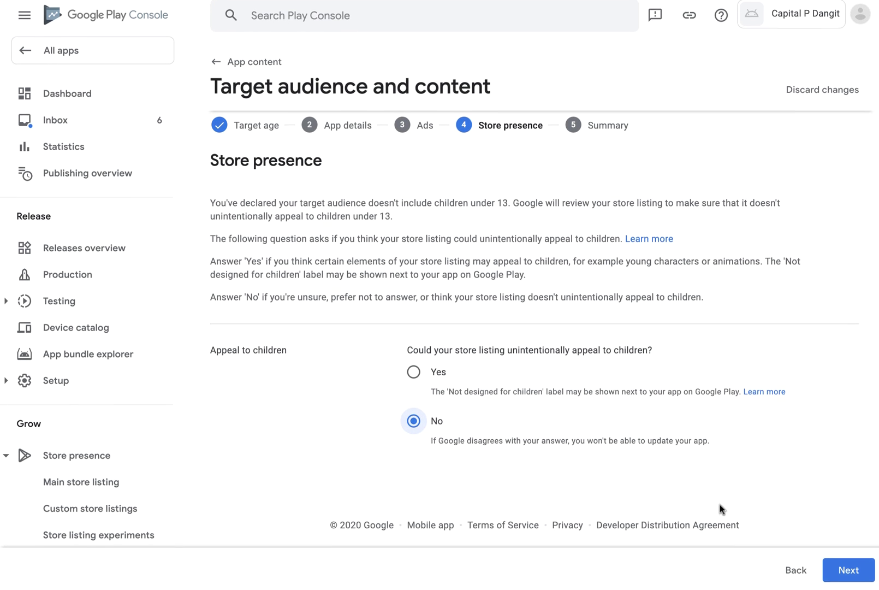
{"action": "left_click", "coordinate": [845, 576]}
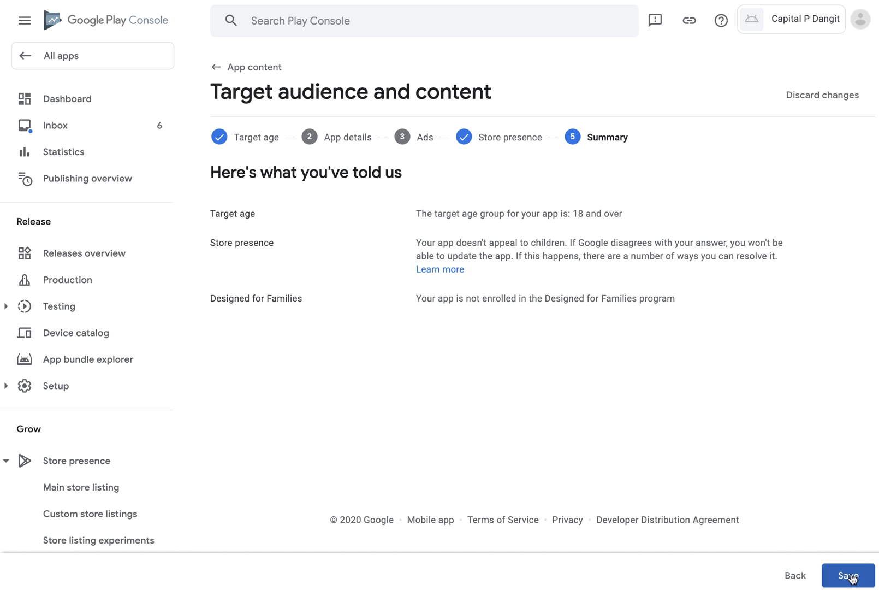
{"action": "left_click", "coordinate": [849, 576]}
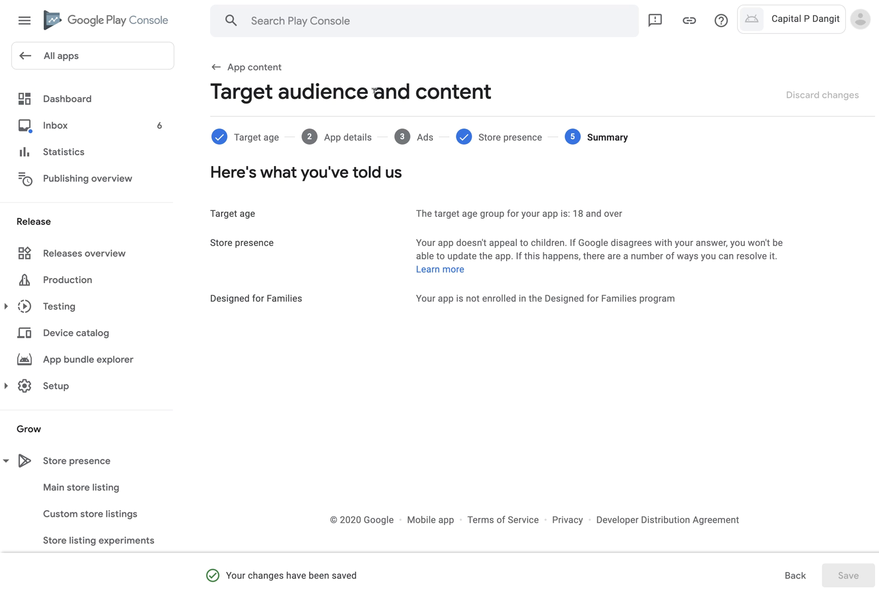
{"action": "left_click", "coordinate": [239, 69]}
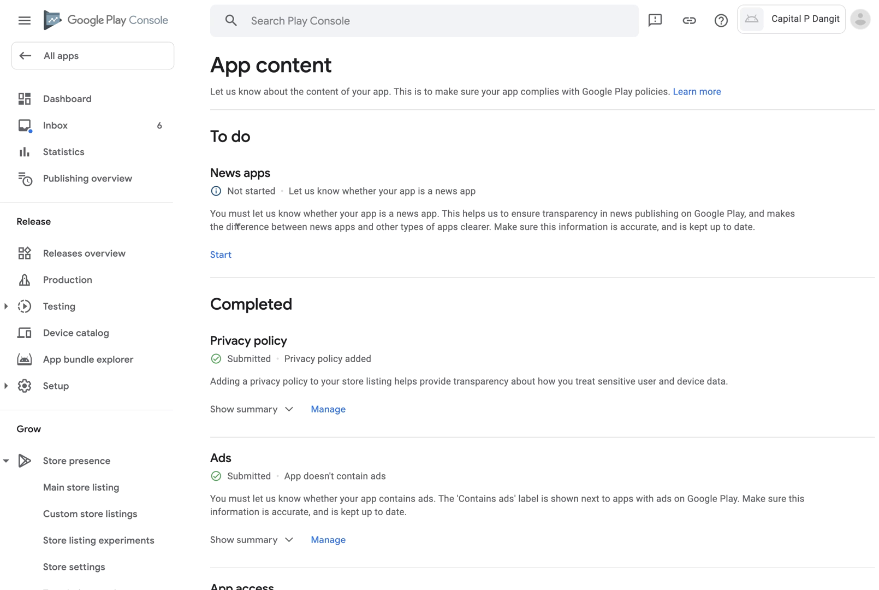
Step: Answer No to the News apps question, save, and check the App content list
{"action": "left_click", "coordinate": [221, 255]}
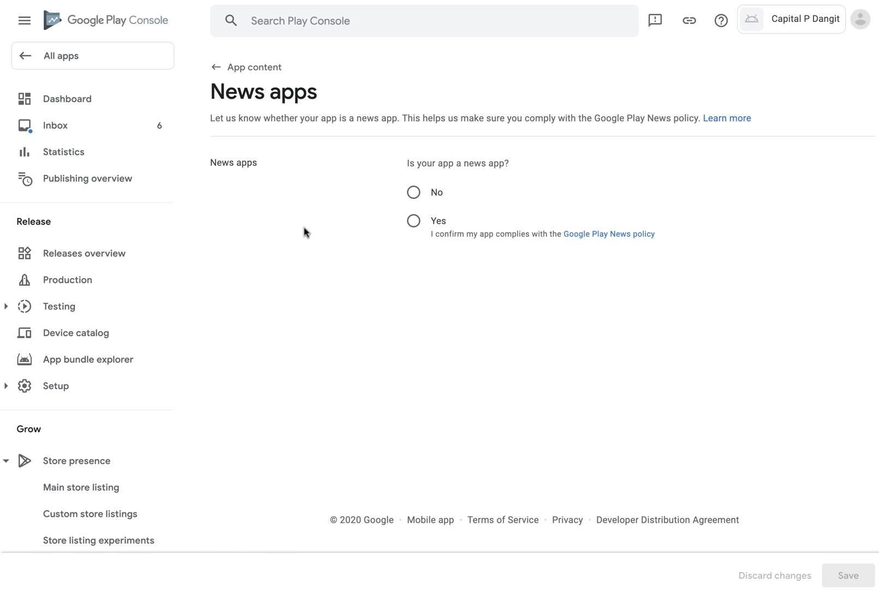
{"action": "left_click", "coordinate": [413, 221]}
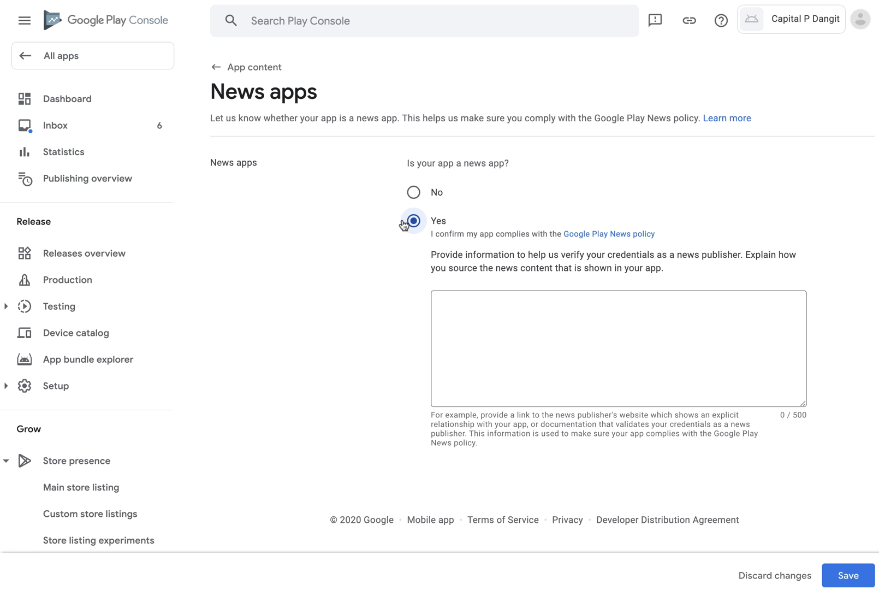
{"action": "left_click", "coordinate": [413, 192]}
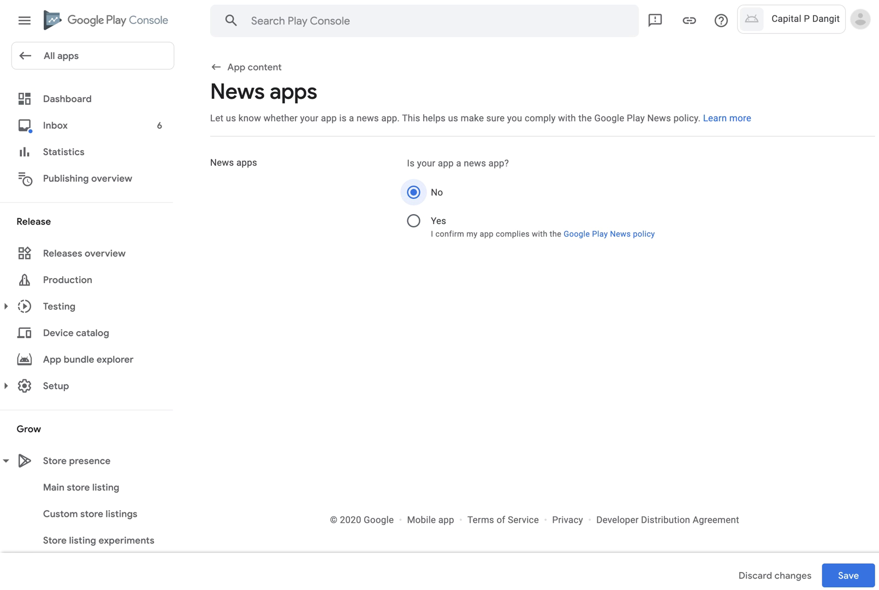
{"action": "left_click", "coordinate": [855, 580]}
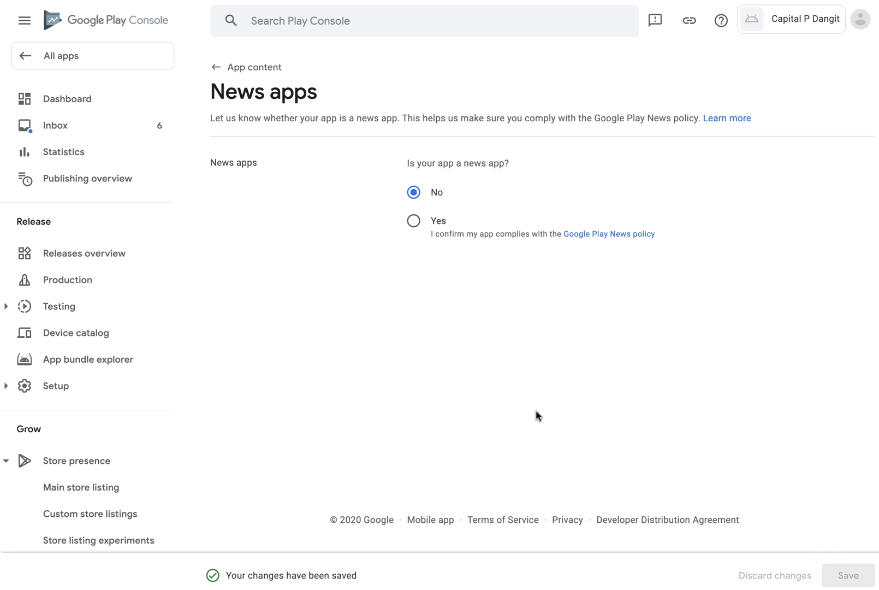
{"action": "left_click", "coordinate": [233, 66]}
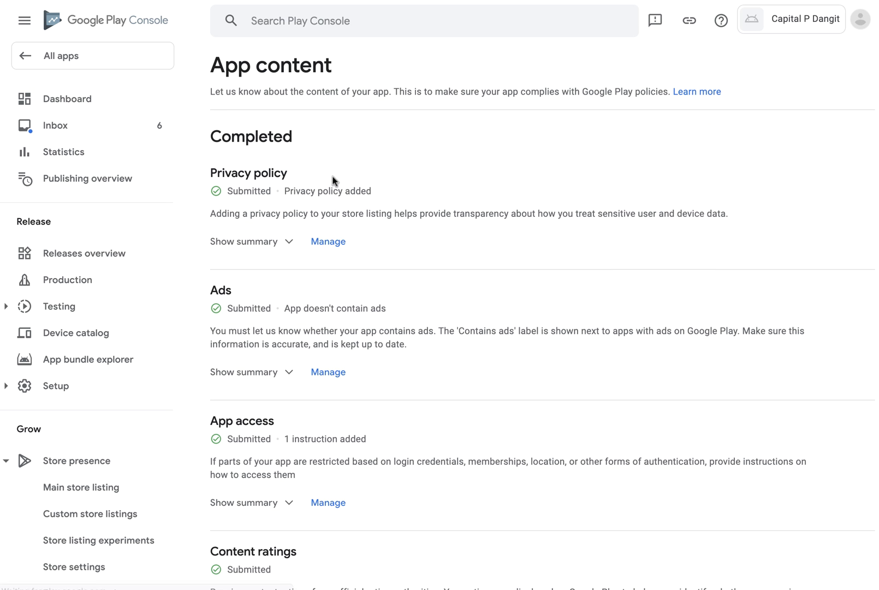
{"action": "scroll", "coordinate": [291, 317], "scroll_direction": "down", "scroll_amount": 6}
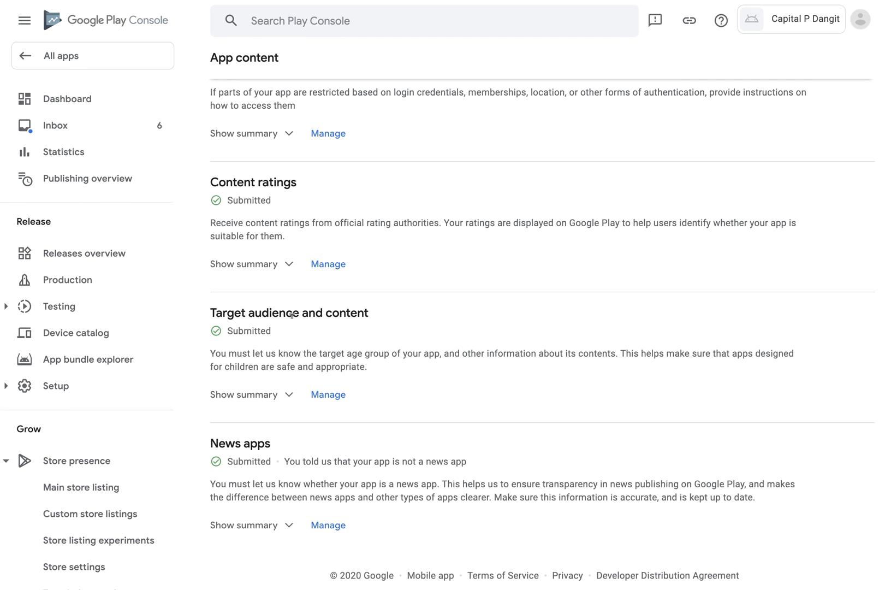
{"action": "scroll", "coordinate": [314, 304], "scroll_direction": "up", "scroll_amount": 6}
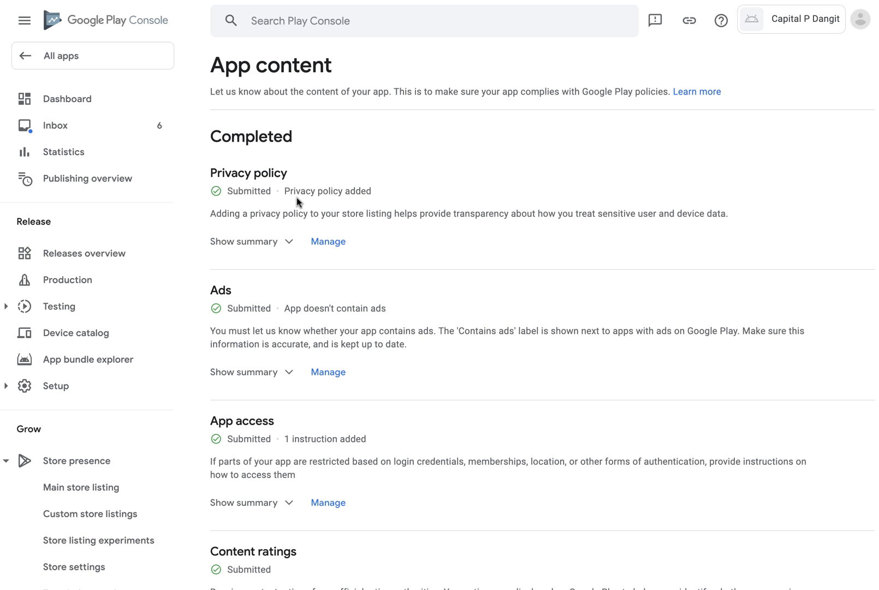
Step: Choose Entertainment as the app category in the store settings
{"action": "left_click", "coordinate": [94, 101]}
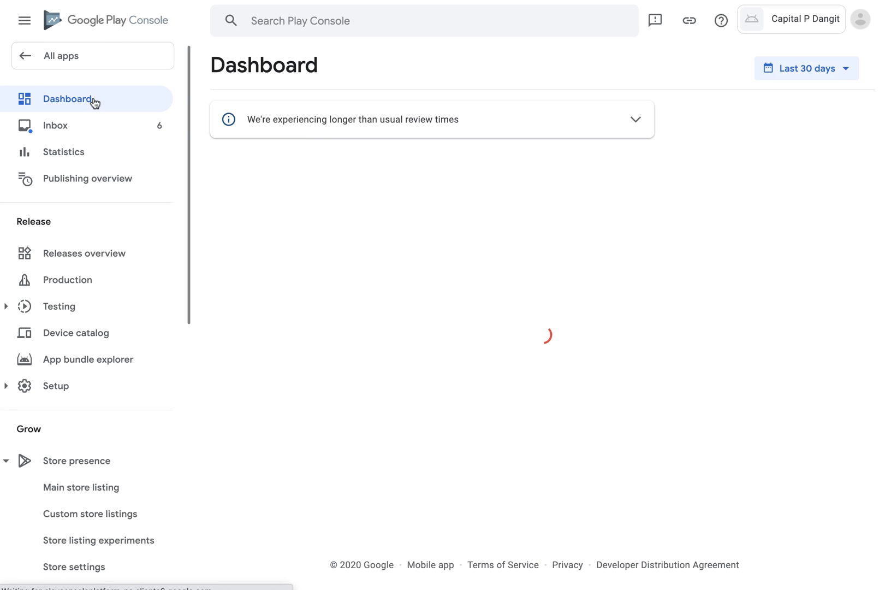
{"action": "scroll", "coordinate": [336, 221], "scroll_direction": "down", "scroll_amount": 5}
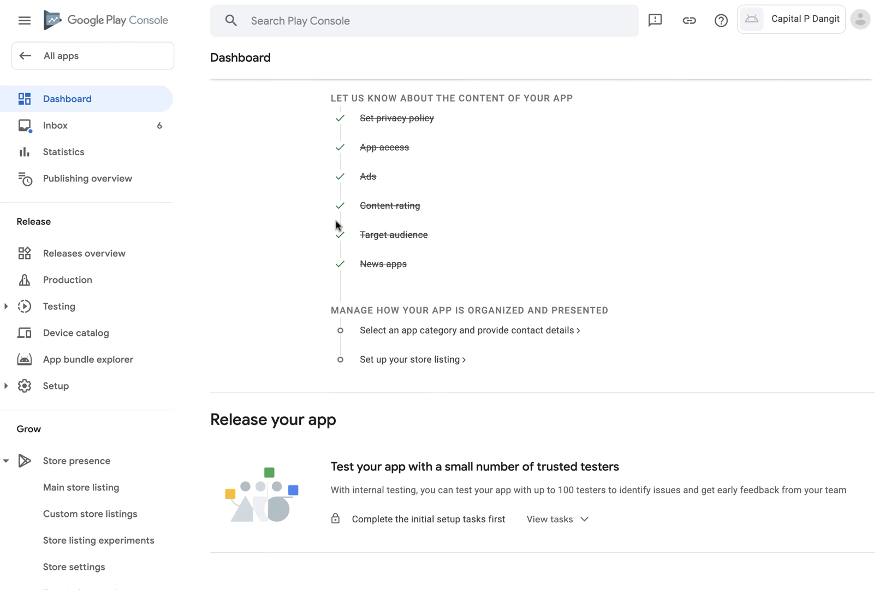
{"action": "left_click", "coordinate": [404, 330]}
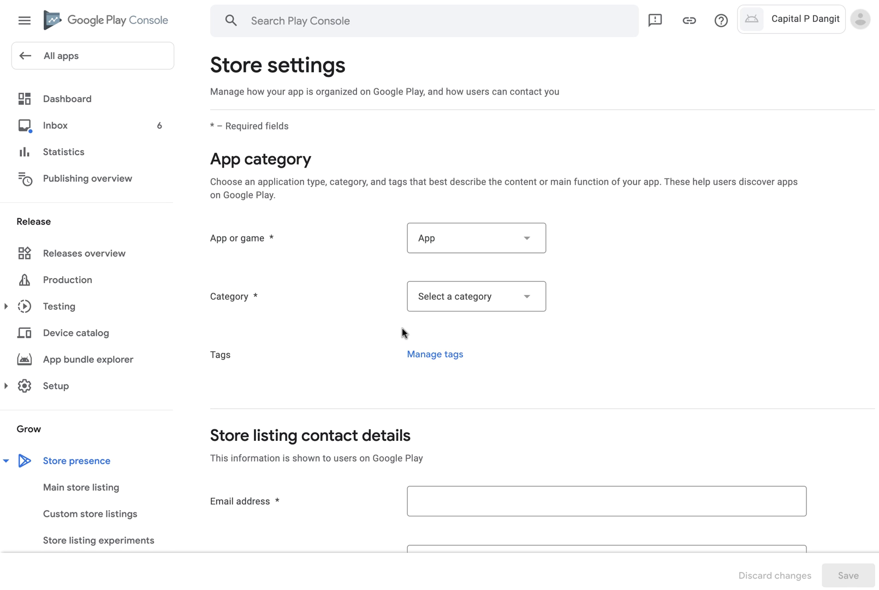
{"action": "left_click", "coordinate": [463, 301]}
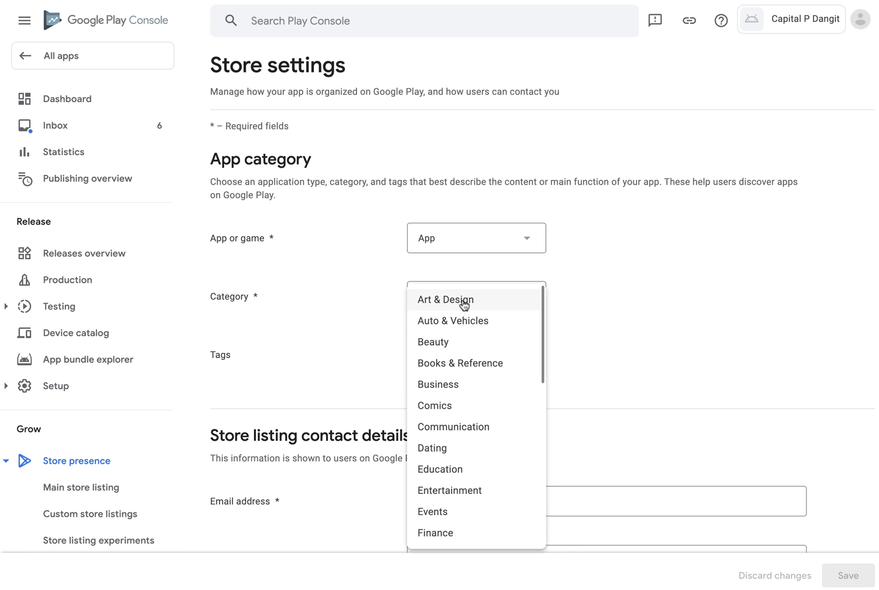
{"action": "left_click", "coordinate": [484, 494]}
{"action": "scroll", "coordinate": [437, 310], "scroll_direction": "down", "scroll_amount": 4}
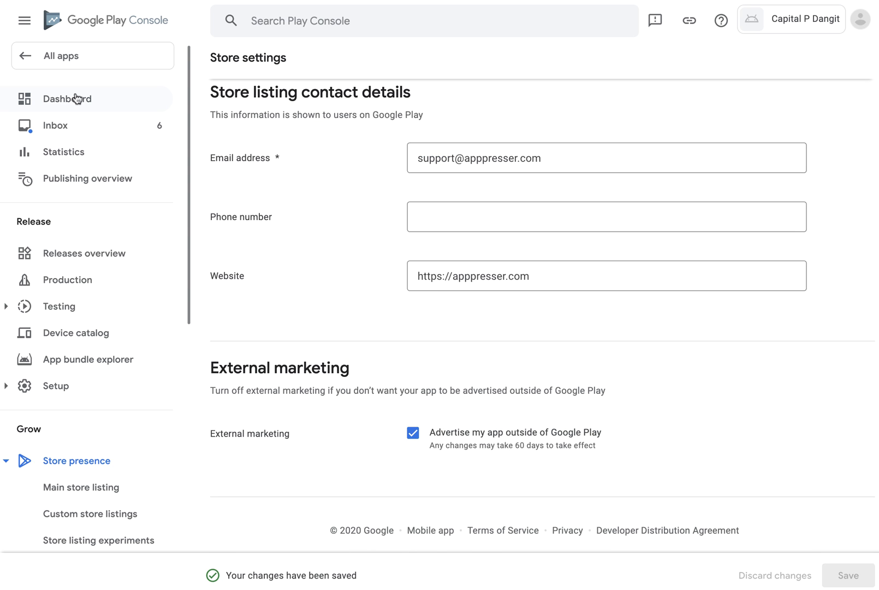
{"action": "left_click", "coordinate": [75, 96]}
{"action": "scroll", "coordinate": [373, 291], "scroll_direction": "down", "scroll_amount": 3}
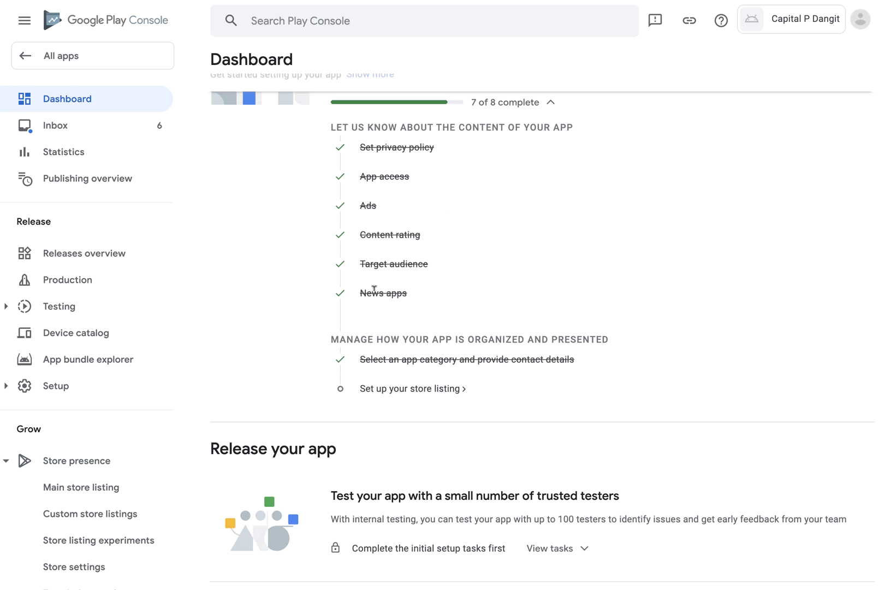
Step: Enter the short description 'Share and upvote articles from the WordPress Community'
{"action": "left_click", "coordinate": [410, 385]}
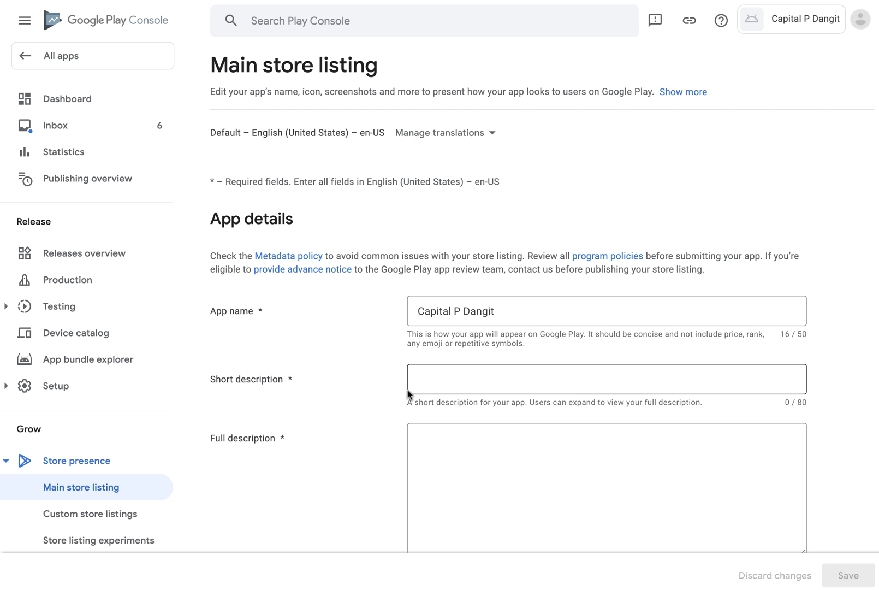
{"action": "scroll", "coordinate": [367, 392], "scroll_direction": "down", "scroll_amount": 1}
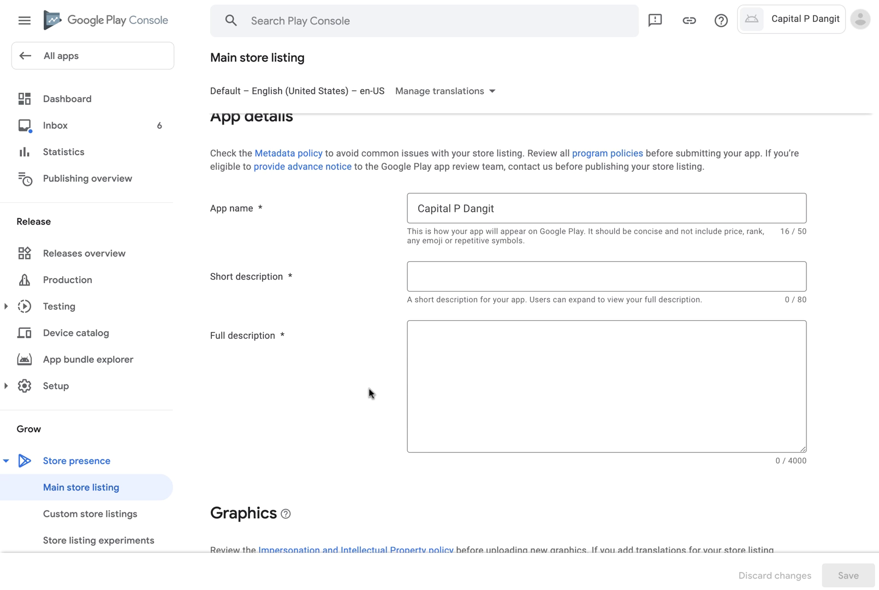
{"action": "left_click", "coordinate": [450, 276]}
{"action": "type", "text": "Share and upvote articles from the WordPress Community"}
{"action": "left_click", "coordinate": [452, 339]}
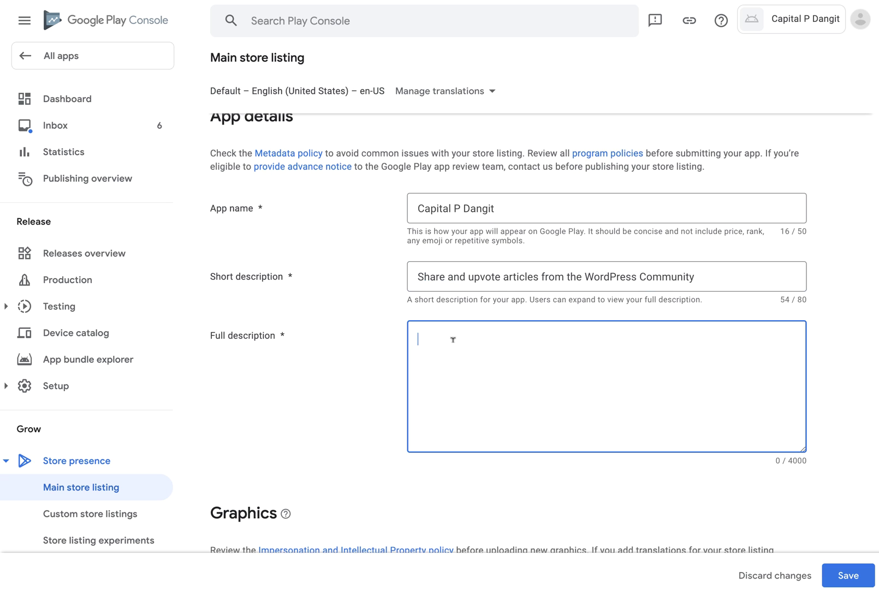
Step: Scroll through the listing's Graphics sections and review the app icon file requirements
{"action": "scroll", "coordinate": [453, 344], "scroll_direction": "down", "scroll_amount": 8}
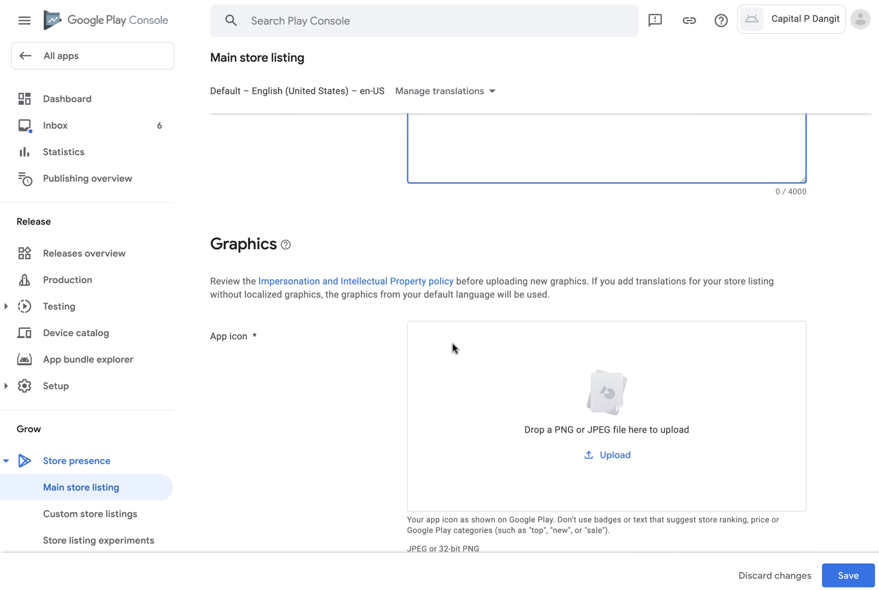
{"action": "scroll", "coordinate": [427, 367], "scroll_direction": "up", "scroll_amount": 4}
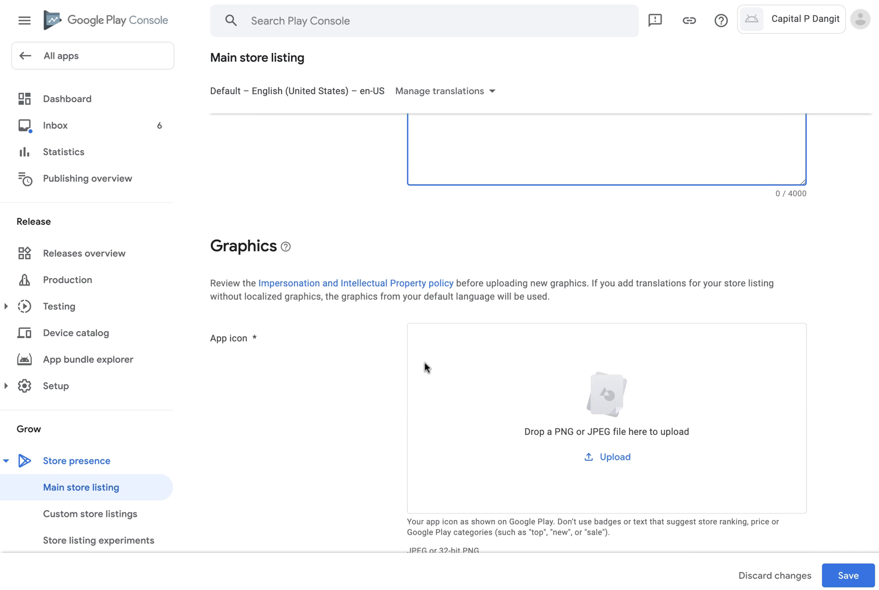
{"action": "scroll", "coordinate": [427, 367], "scroll_direction": "up", "scroll_amount": 6}
{"action": "scroll", "coordinate": [427, 367], "scroll_direction": "down", "scroll_amount": 15}
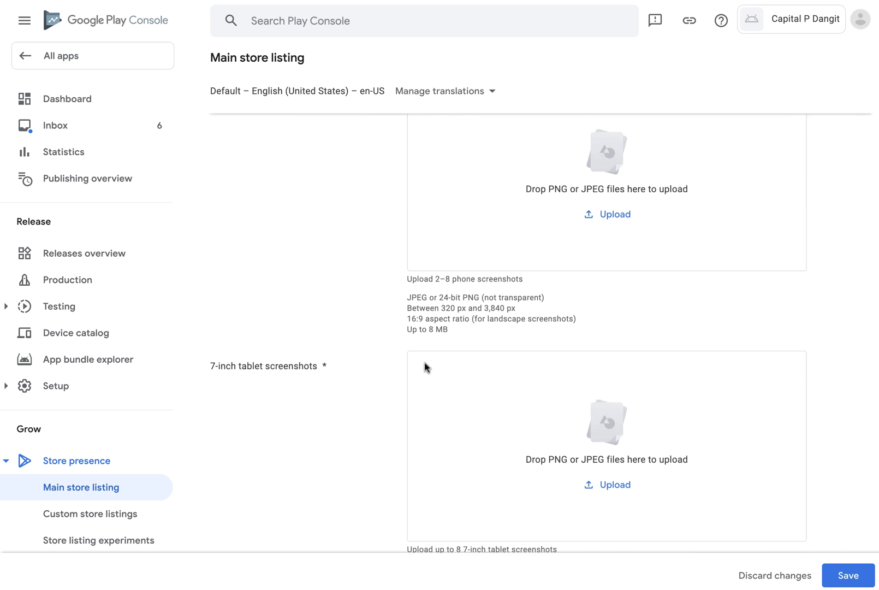
{"action": "scroll", "coordinate": [425, 365], "scroll_direction": "down", "scroll_amount": 6}
{"action": "scroll", "coordinate": [425, 364], "scroll_direction": "up", "scroll_amount": 20}
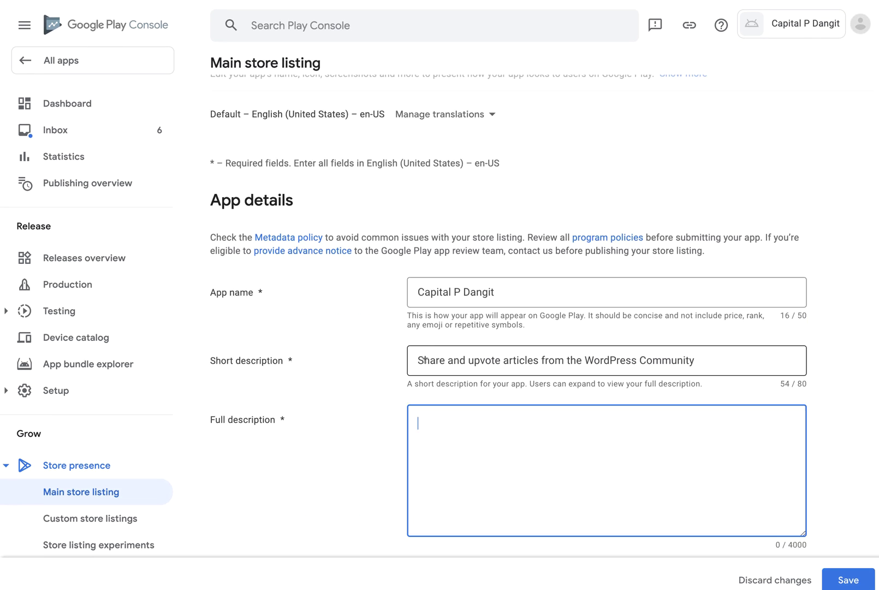
{"action": "scroll", "coordinate": [426, 363], "scroll_direction": "down", "scroll_amount": 6}
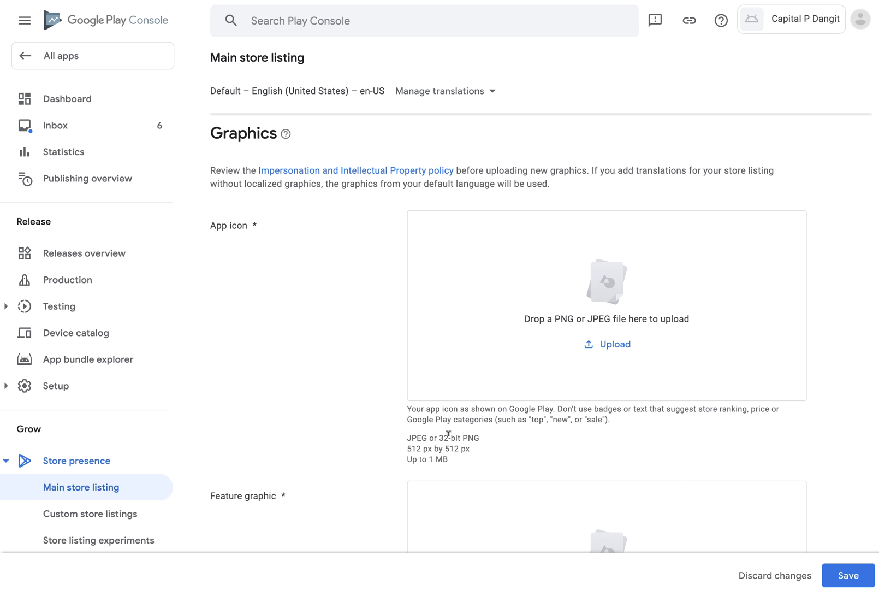
{"action": "left_click_drag", "start_coordinate": [410, 433], "coordinate": [457, 454]}
{"action": "left_click", "coordinate": [457, 454]}
{"action": "scroll", "coordinate": [376, 409], "scroll_direction": "down", "scroll_amount": 20}
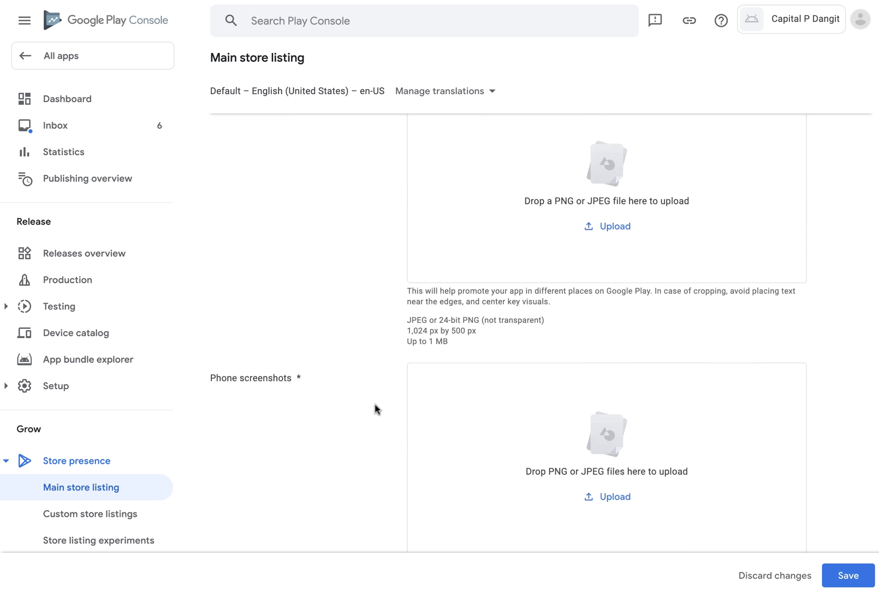
{"action": "scroll", "coordinate": [375, 408], "scroll_direction": "up", "scroll_amount": 20}
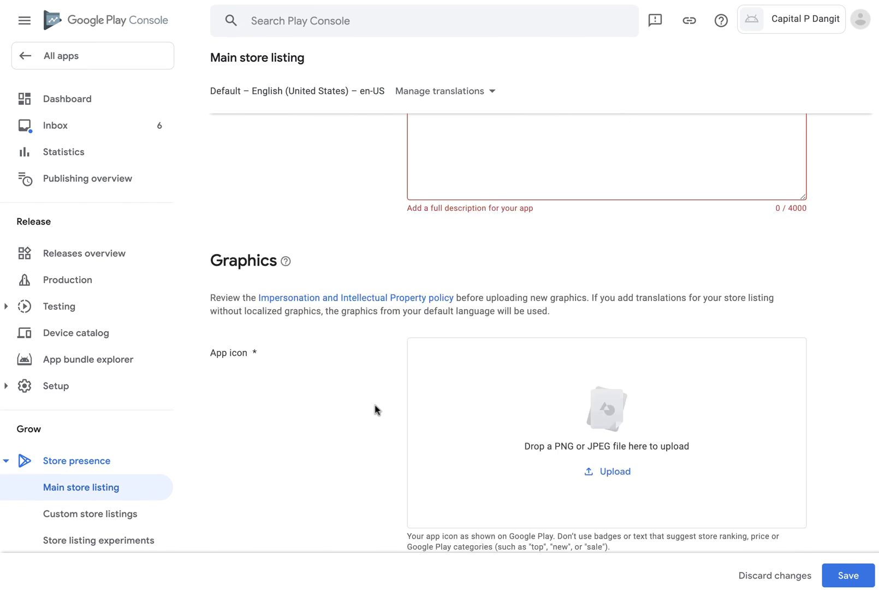
{"action": "scroll", "coordinate": [571, 418], "scroll_direction": "down", "scroll_amount": 3}
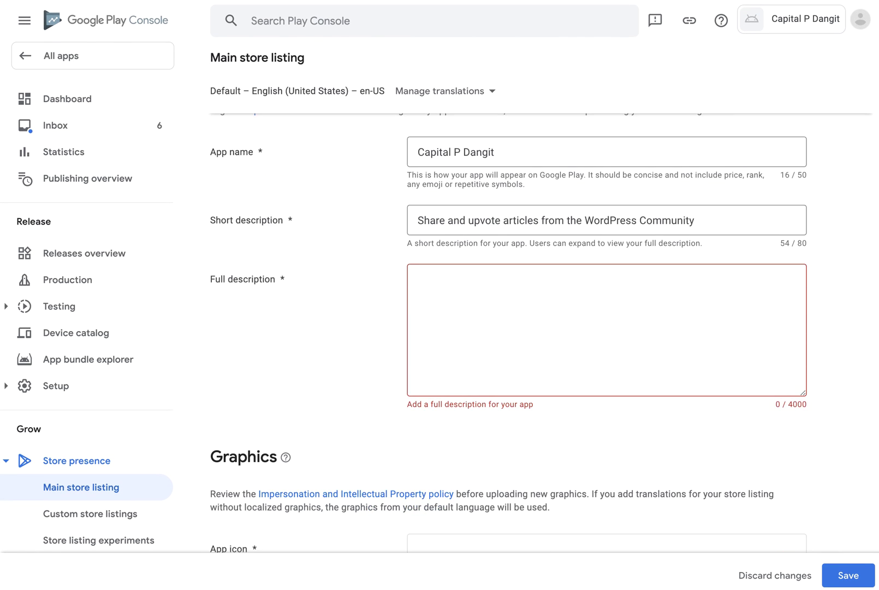
{"action": "scroll", "coordinate": [572, 418], "scroll_direction": "down", "scroll_amount": 12}
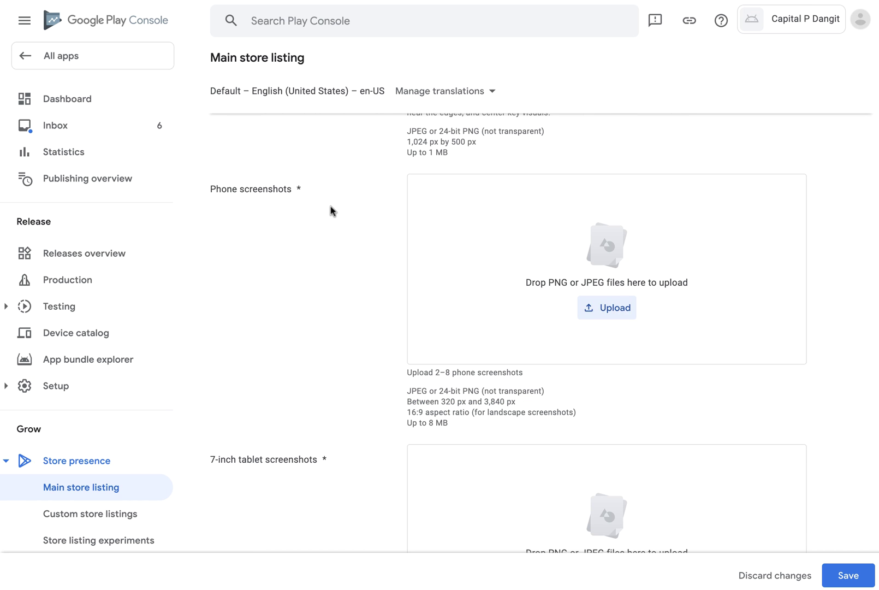
{"action": "scroll", "coordinate": [330, 211], "scroll_direction": "up", "scroll_amount": 1}
{"action": "scroll", "coordinate": [331, 211], "scroll_direction": "down", "scroll_amount": 2}
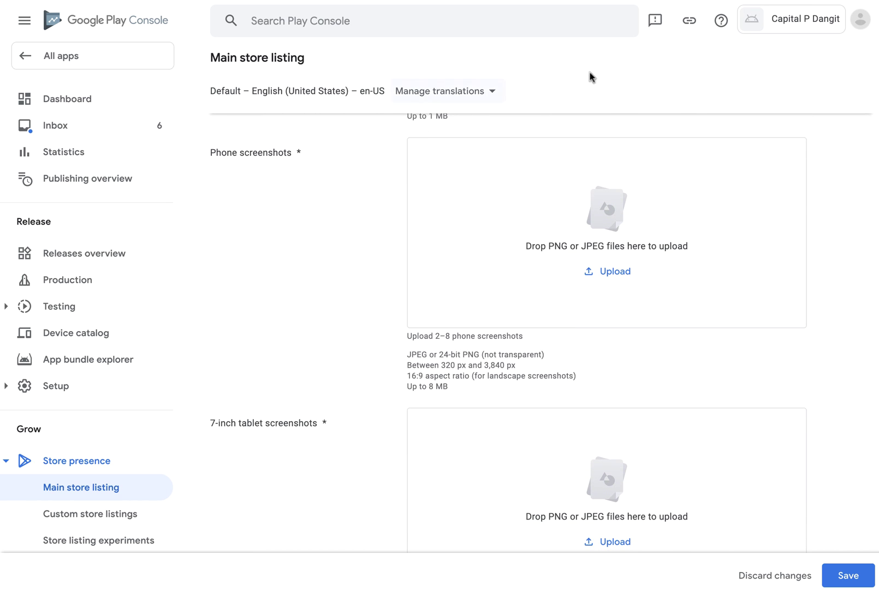
Step: Go to the AppPresser Docs site and search for 'screenshot'
{"action": "key", "text": "ctrl+Tab"}
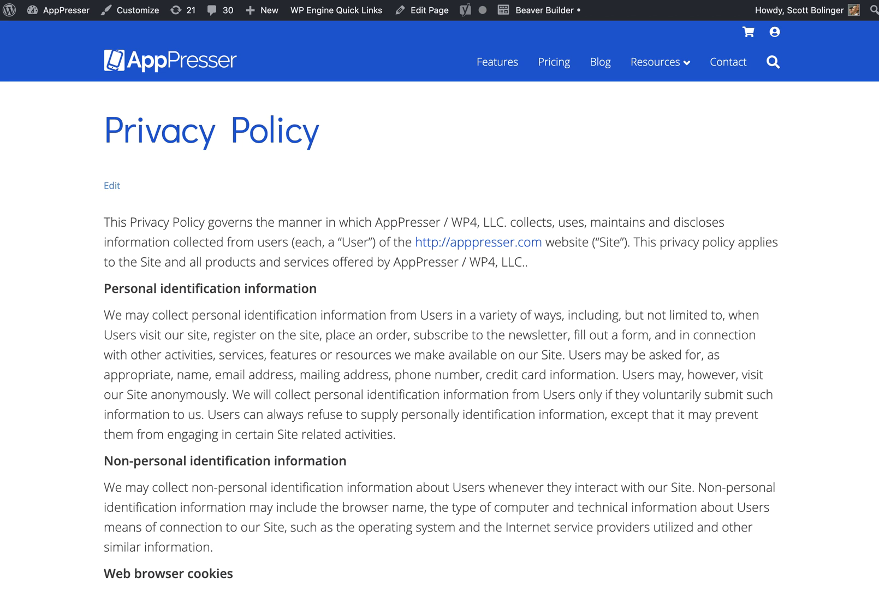
{"action": "key", "text": "super+l"}
{"action": "type", "text": "do"}
{"action": "key", "text": "Return"}
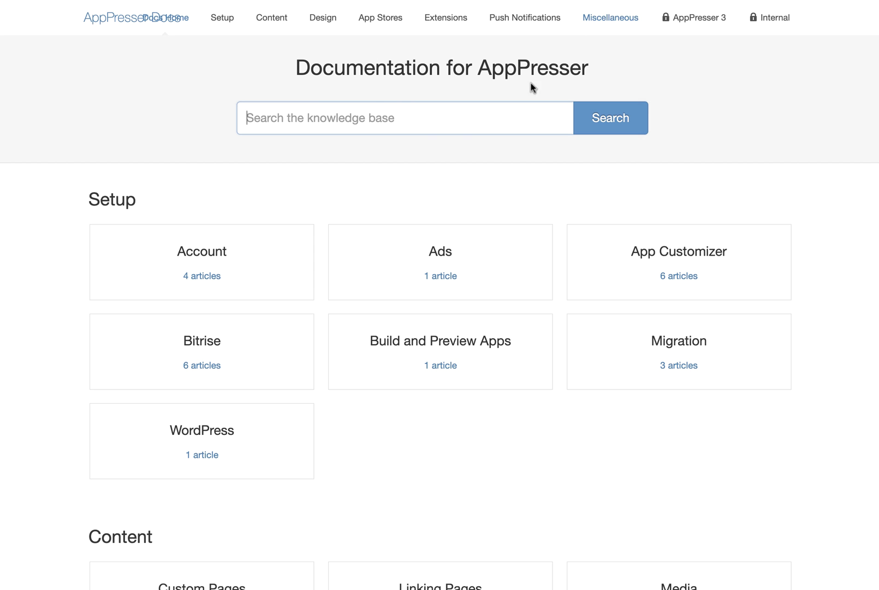
{"action": "type", "text": "screensho"}
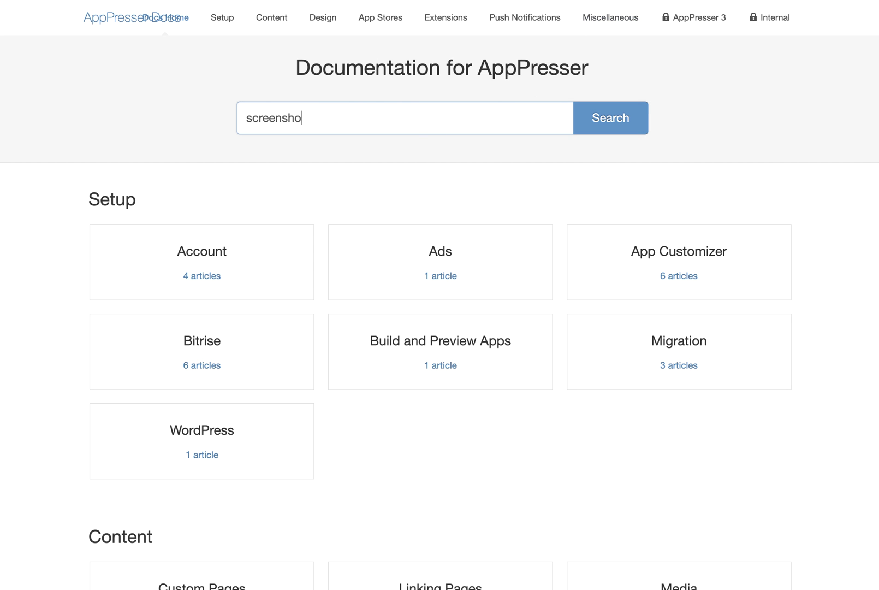
{"action": "type", "text": "t"}
Step: Open the Generating App Store Screenshots article and scroll through its steps
{"action": "left_click", "coordinate": [362, 149]}
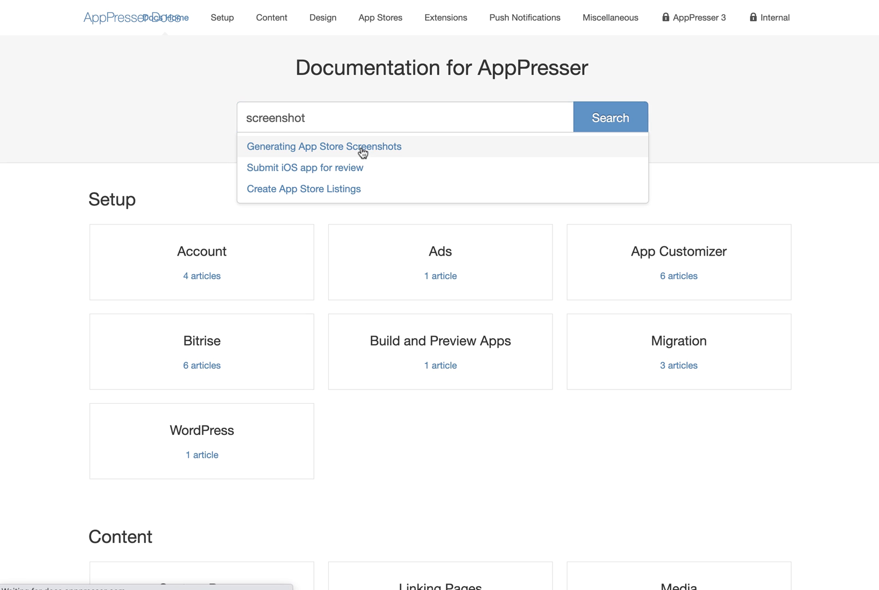
{"action": "scroll", "coordinate": [299, 305], "scroll_direction": "down", "scroll_amount": 7}
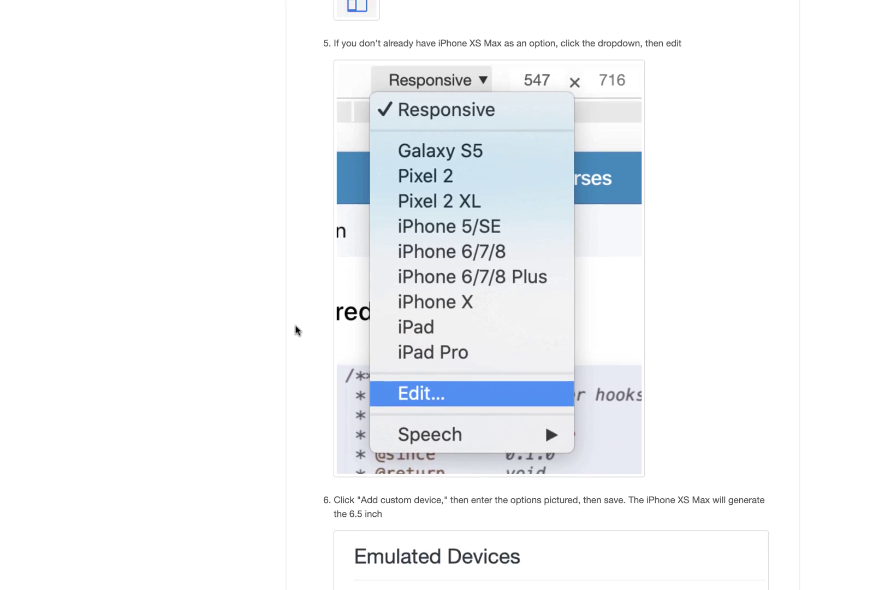
{"action": "scroll", "coordinate": [295, 330], "scroll_direction": "up", "scroll_amount": 8}
{"action": "scroll", "coordinate": [447, 293], "scroll_direction": "down", "scroll_amount": 20}
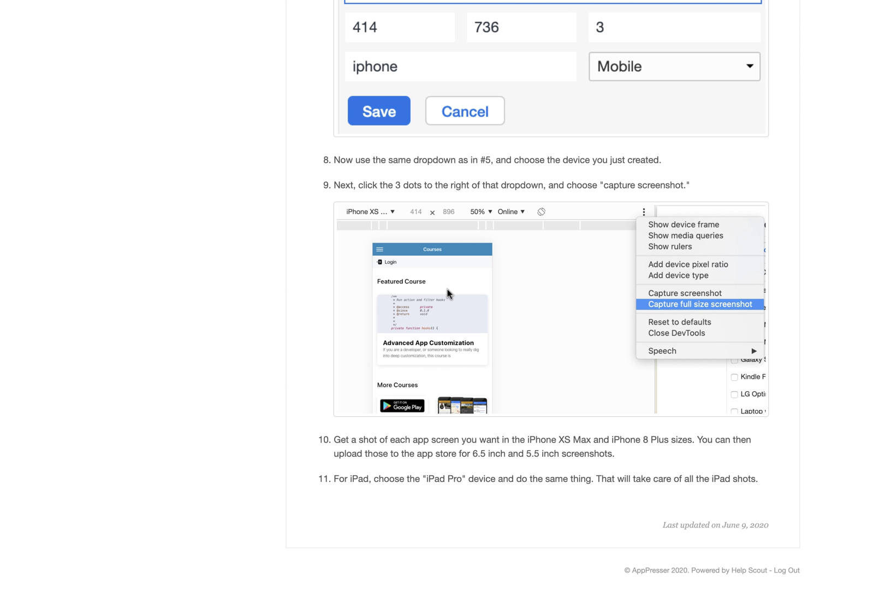
{"action": "scroll", "coordinate": [448, 289], "scroll_direction": "up", "scroll_amount": 20}
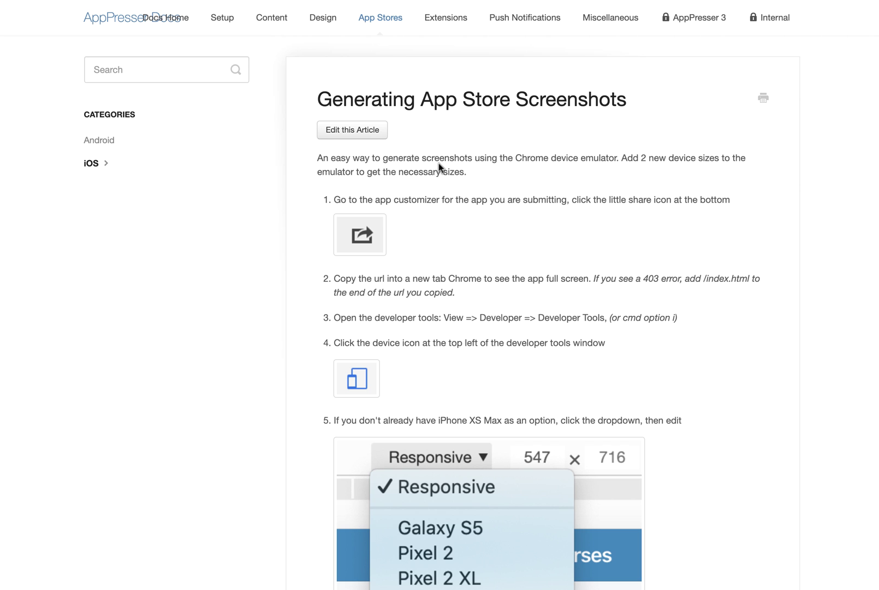
{"action": "scroll", "coordinate": [453, 223], "scroll_direction": "down", "scroll_amount": 4}
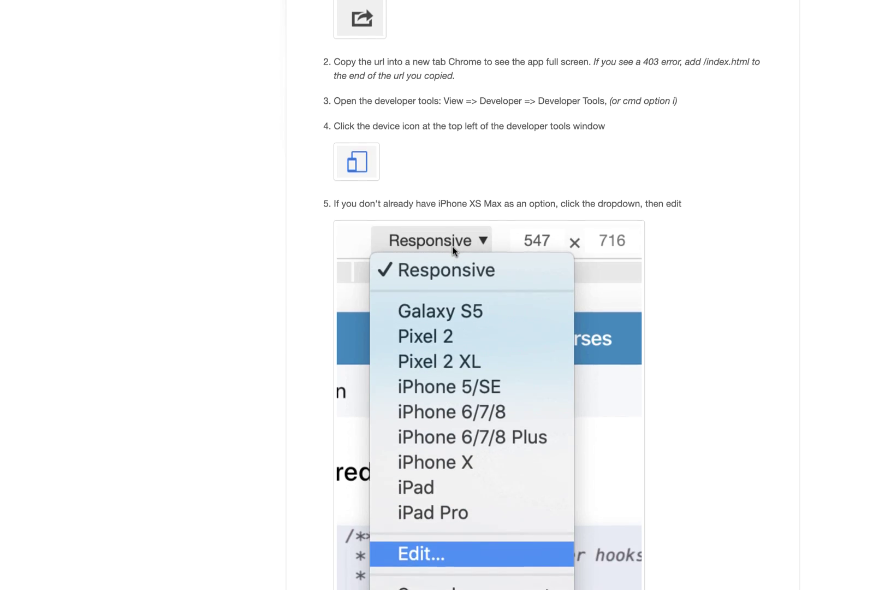
{"action": "scroll", "coordinate": [453, 249], "scroll_direction": "up", "scroll_amount": 4}
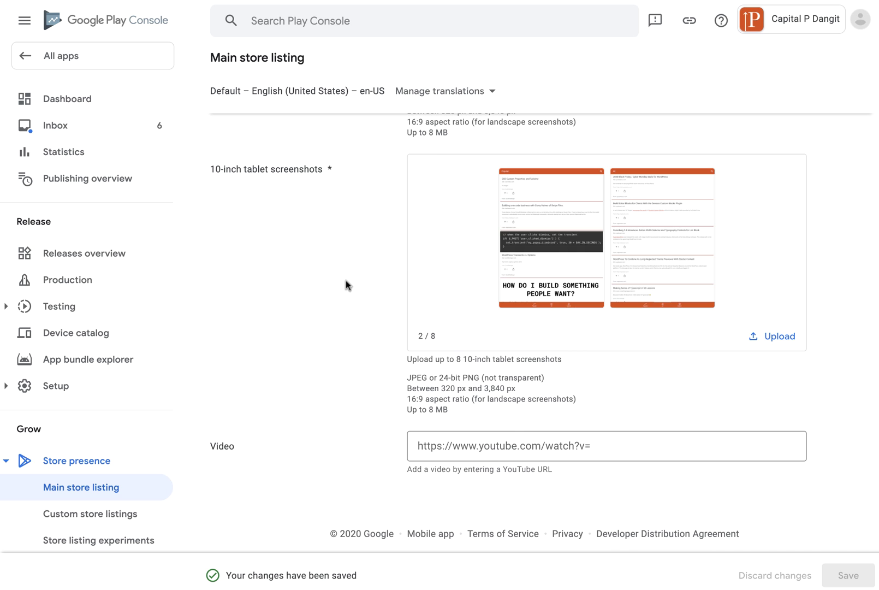
Step: Open the app's Dashboard and scroll down to the Release your app section
{"action": "scroll", "coordinate": [382, 275], "scroll_direction": "up", "scroll_amount": 15}
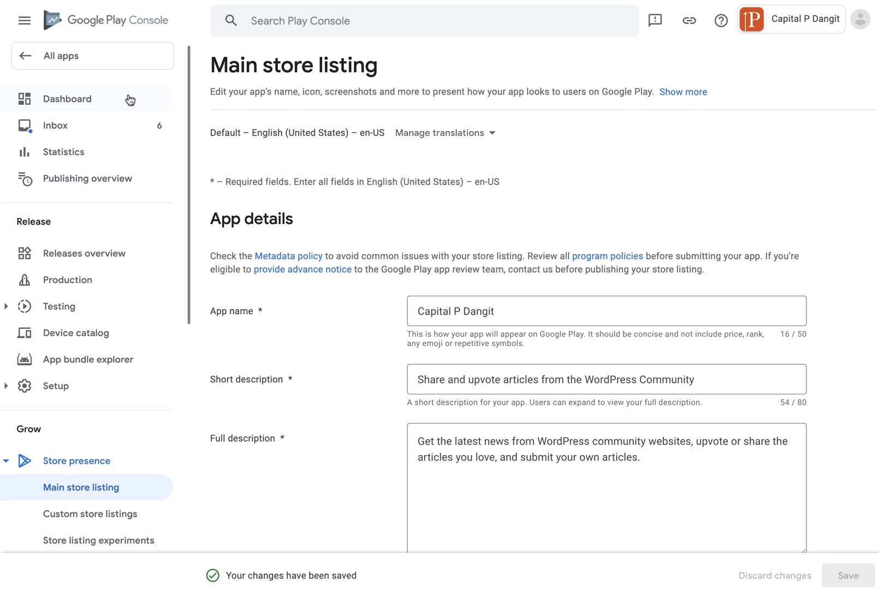
{"action": "left_click", "coordinate": [75, 106]}
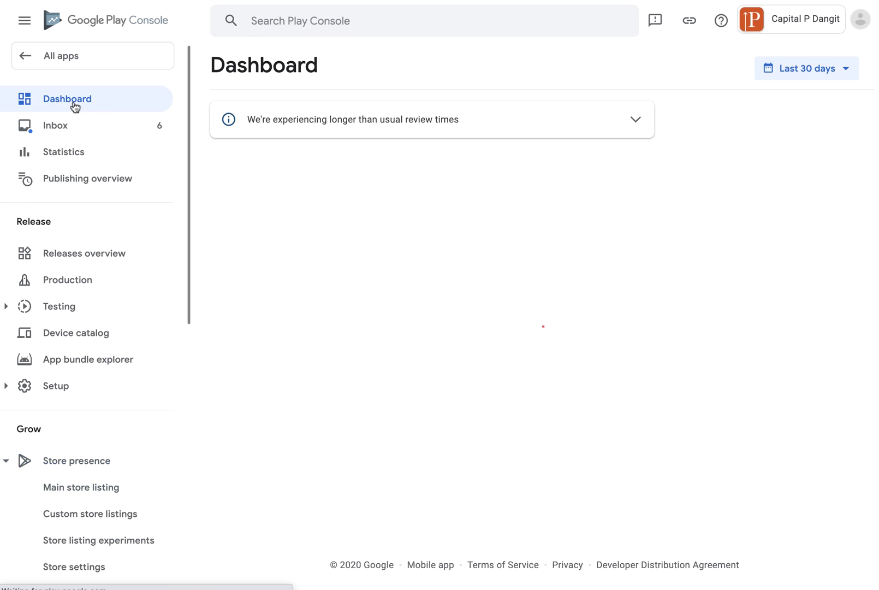
{"action": "scroll", "coordinate": [311, 293], "scroll_direction": "down", "scroll_amount": 3}
{"action": "scroll", "coordinate": [310, 294], "scroll_direction": "down", "scroll_amount": 5}
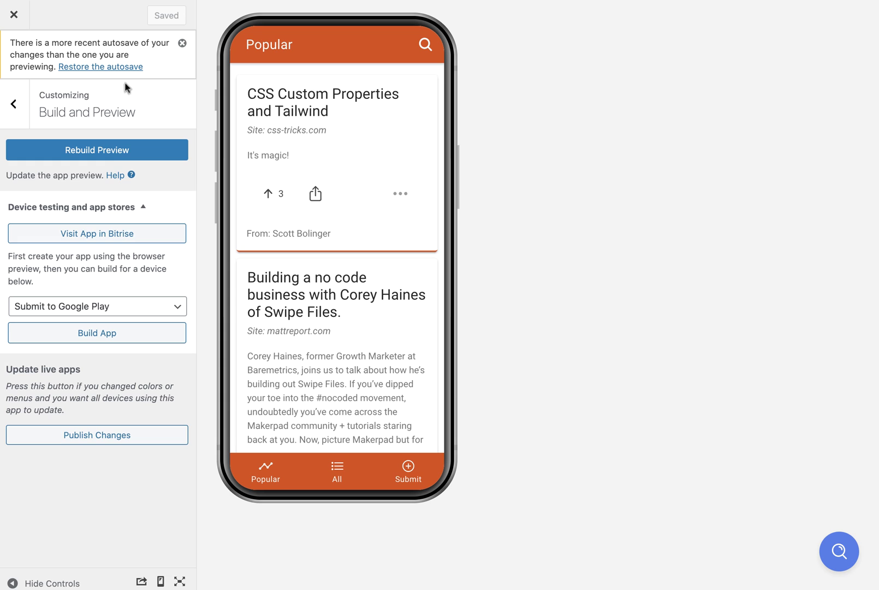
{"action": "left_click", "coordinate": [92, 208]}
{"action": "left_click", "coordinate": [91, 207]}
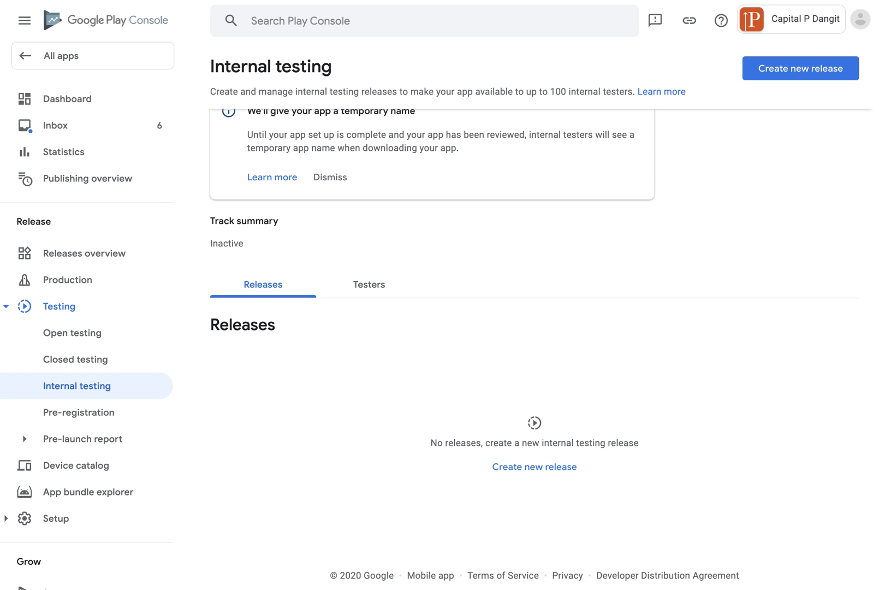
Step: Start a new internal testing release, look over the form, then discard the empty draft
{"action": "left_click", "coordinate": [548, 469]}
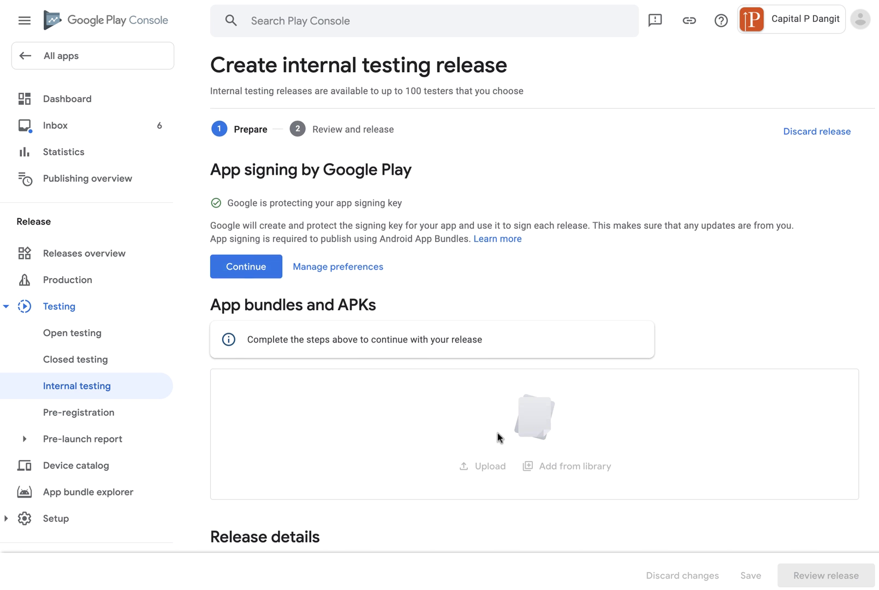
{"action": "scroll", "coordinate": [413, 385], "scroll_direction": "down", "scroll_amount": 3}
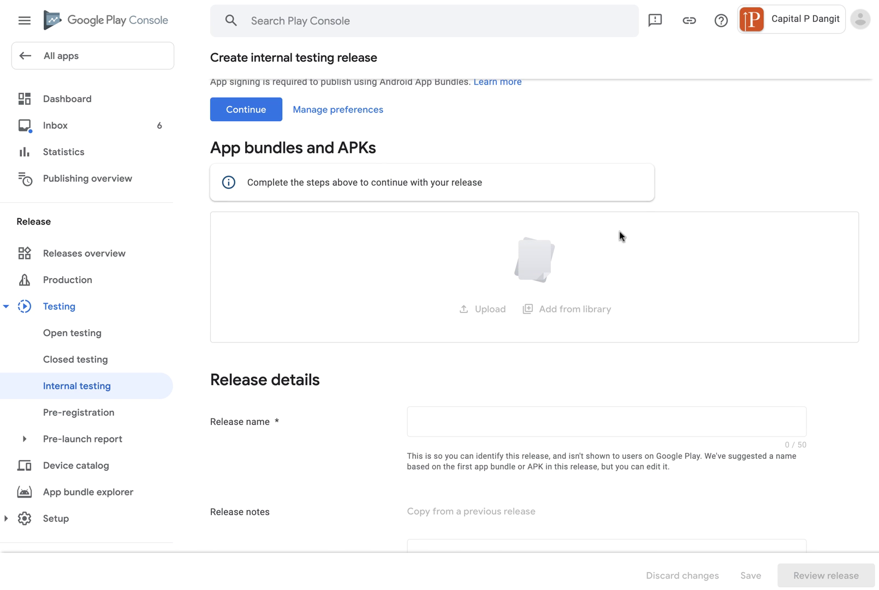
{"action": "scroll", "coordinate": [490, 435], "scroll_direction": "down", "scroll_amount": 2}
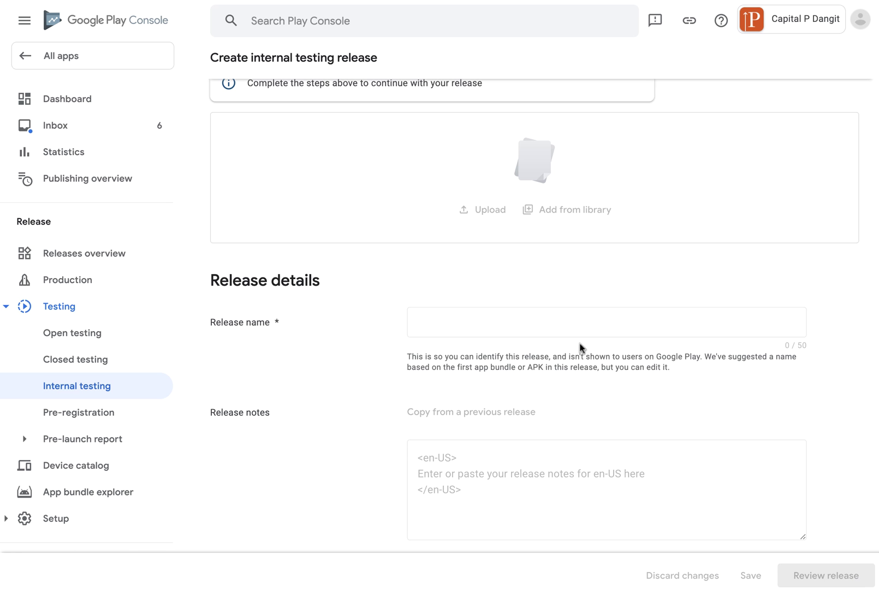
{"action": "scroll", "coordinate": [405, 467], "scroll_direction": "up", "scroll_amount": 5}
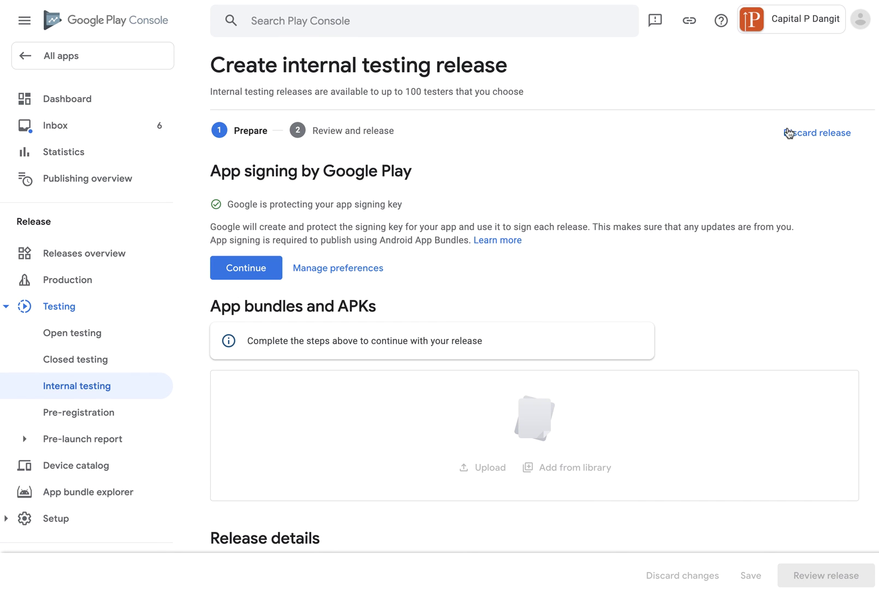
{"action": "left_click", "coordinate": [787, 133]}
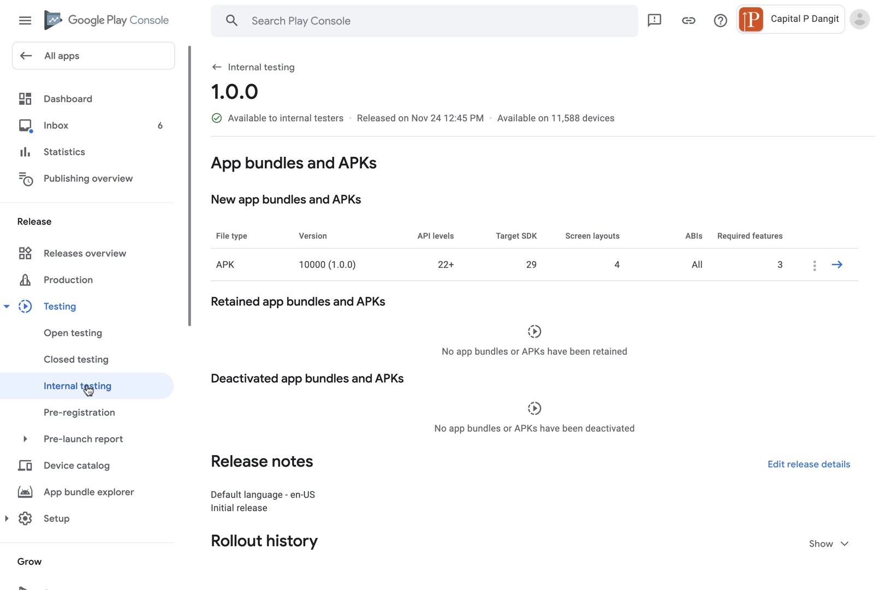
Step: In Releases overview, open release 1.0.0 and expand its rollout history
{"action": "left_click", "coordinate": [86, 259]}
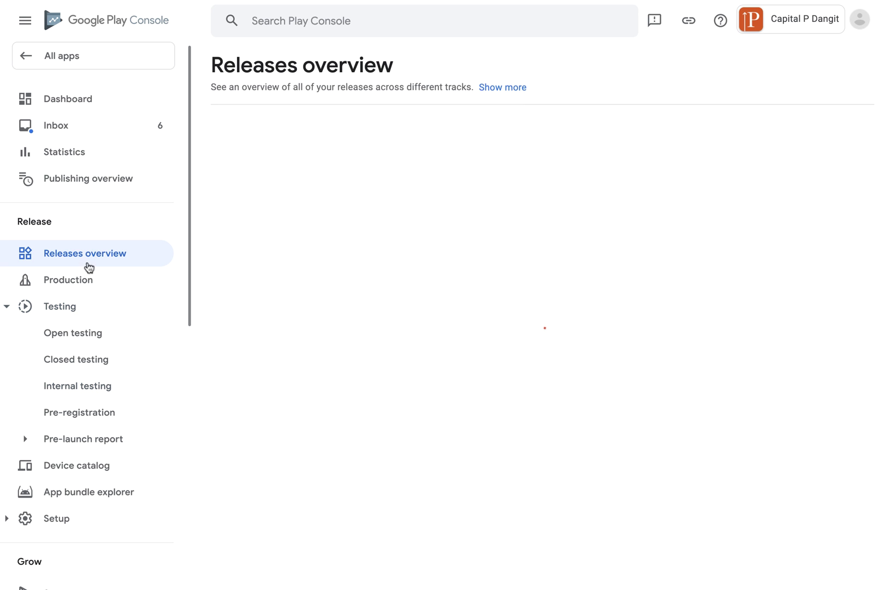
{"action": "scroll", "coordinate": [341, 402], "scroll_direction": "down", "scroll_amount": 3}
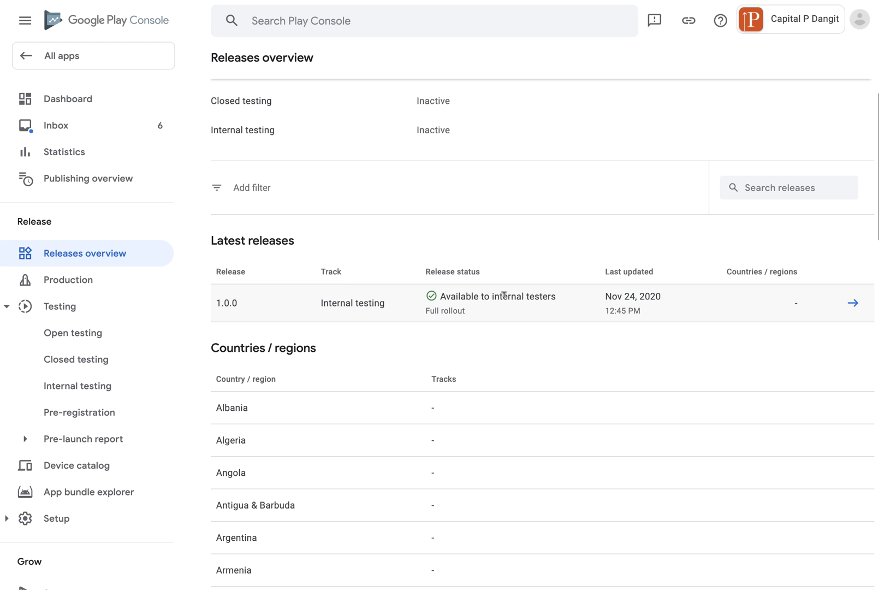
{"action": "left_click", "coordinate": [853, 302]}
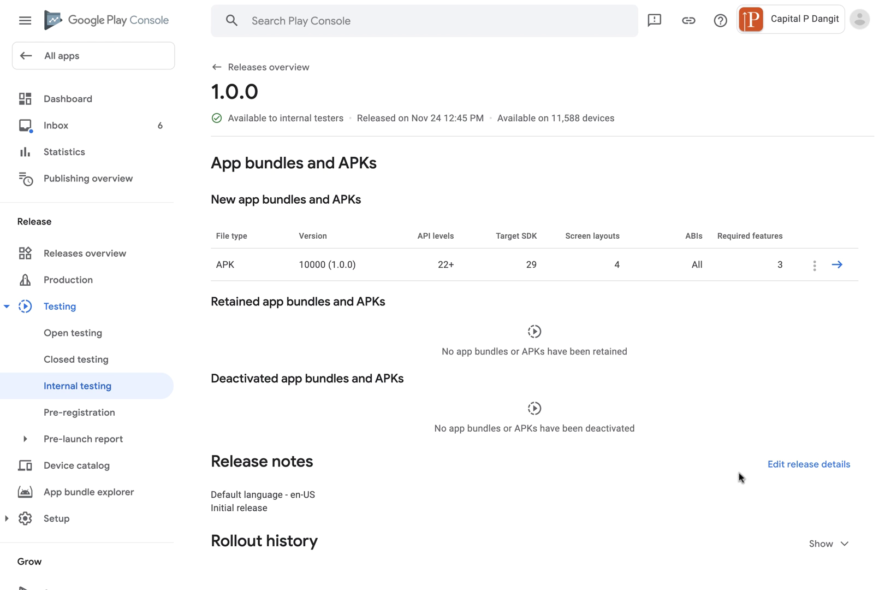
{"action": "left_click", "coordinate": [829, 543]}
{"action": "scroll", "coordinate": [500, 379], "scroll_direction": "down", "scroll_amount": 1}
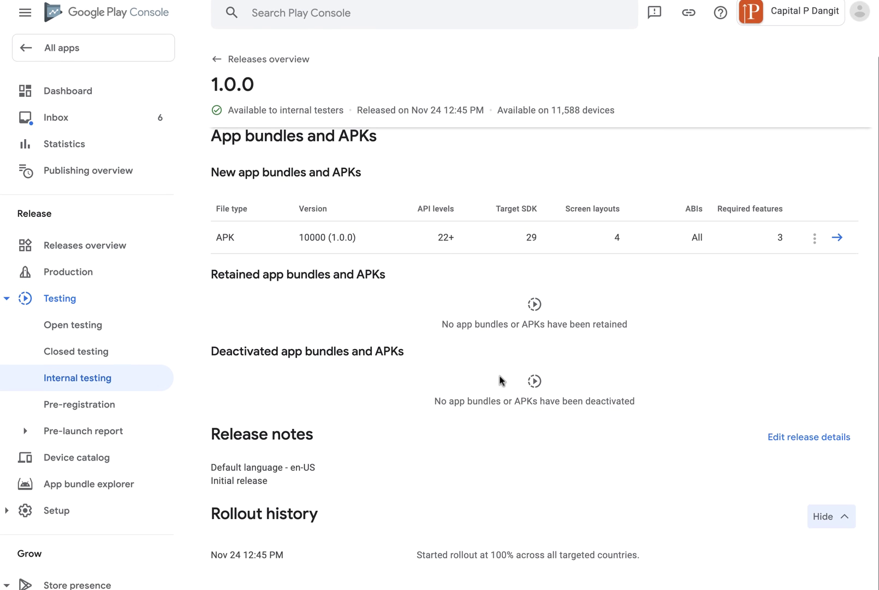
{"action": "scroll", "coordinate": [383, 388], "scroll_direction": "up", "scroll_amount": 1}
Step: Check Promote release options on Internal testing, then go to the Production track
{"action": "left_click", "coordinate": [101, 386]}
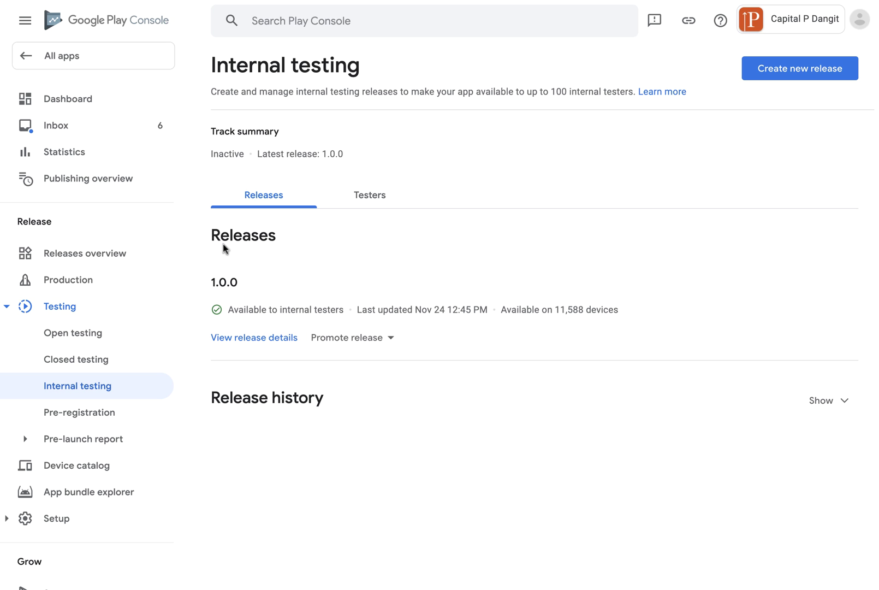
{"action": "left_click", "coordinate": [383, 344]}
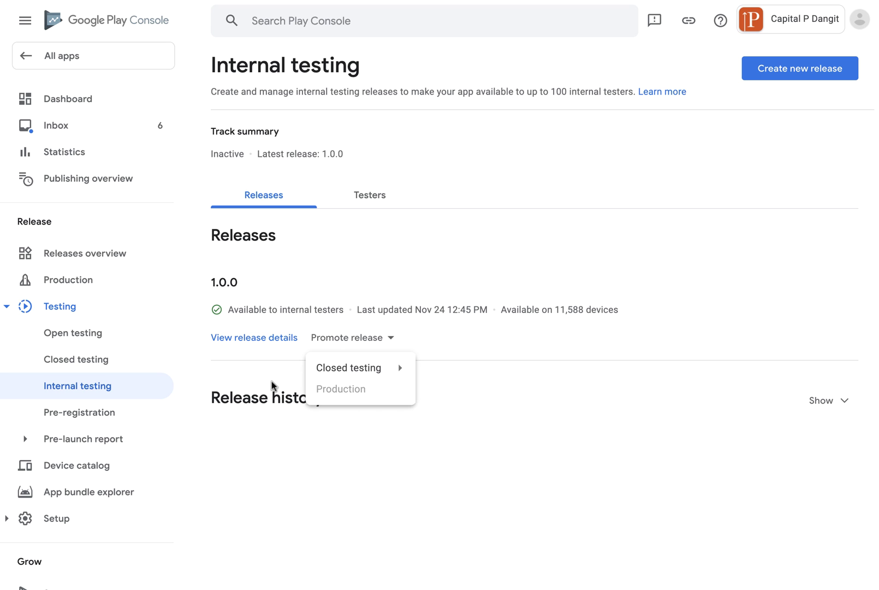
{"action": "left_click", "coordinate": [90, 287]}
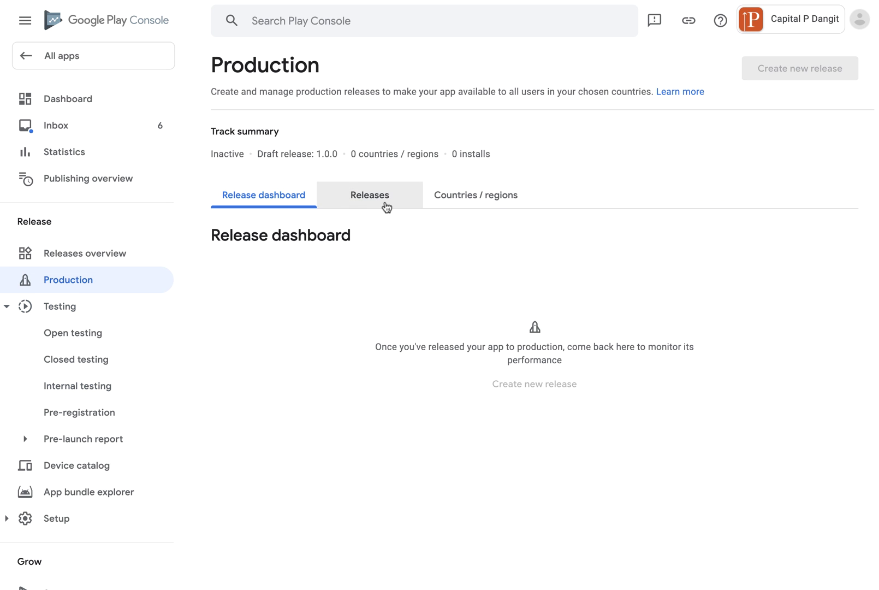
Step: Open the draft 1.0.0 production release for editing
{"action": "left_click", "coordinate": [376, 200]}
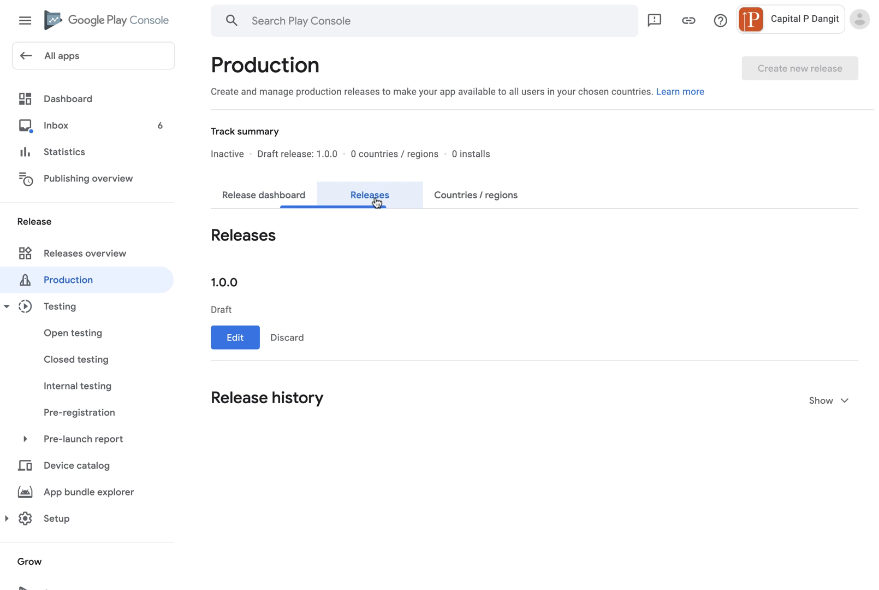
{"action": "left_click", "coordinate": [244, 336]}
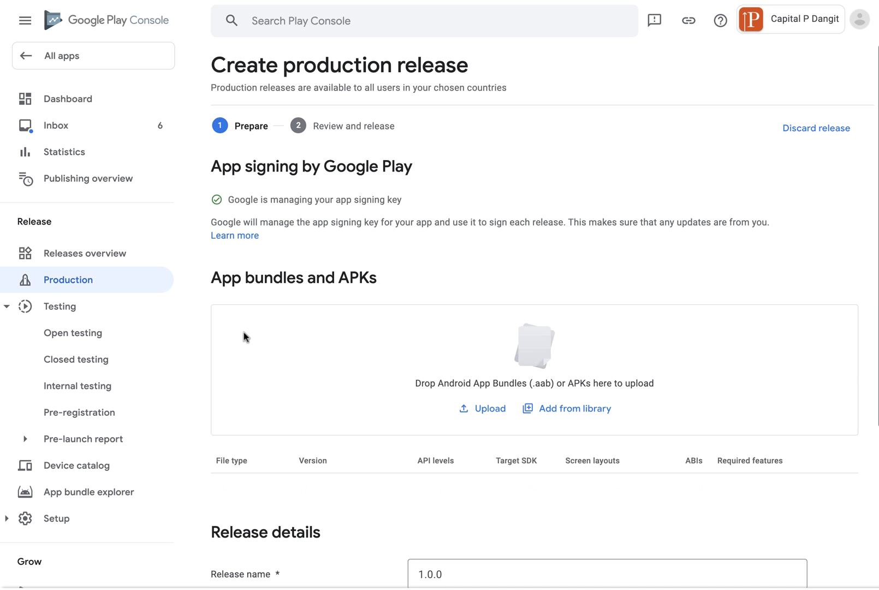
{"action": "scroll", "coordinate": [390, 345], "scroll_direction": "down", "scroll_amount": 6}
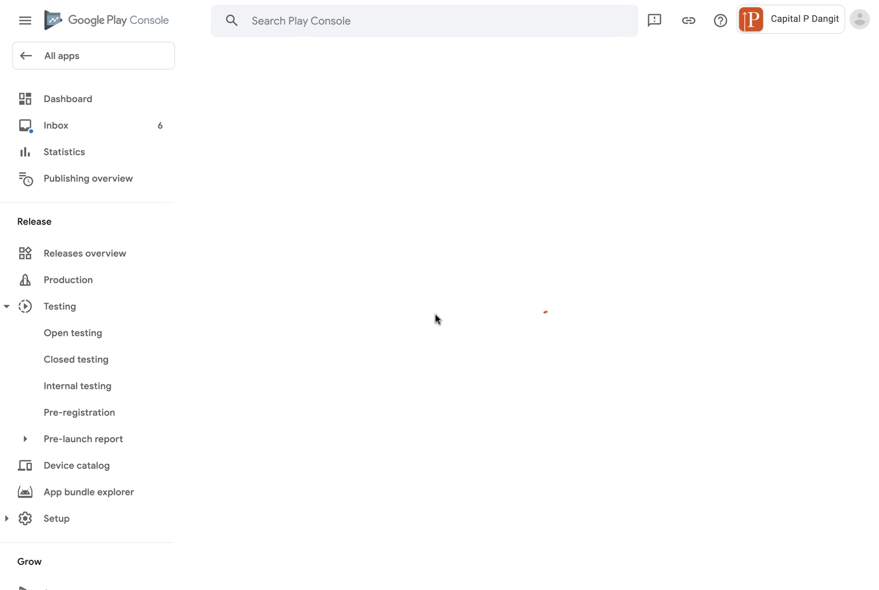
Step: Read the error and two warnings, then follow the error's Learn more to Countries / regions
{"action": "left_click", "coordinate": [282, 238]}
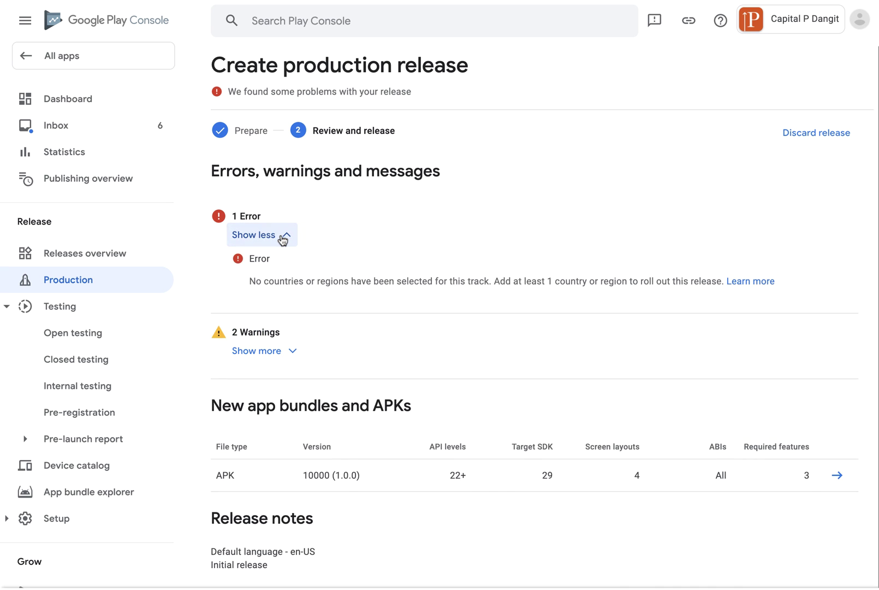
{"action": "left_click", "coordinate": [282, 238]}
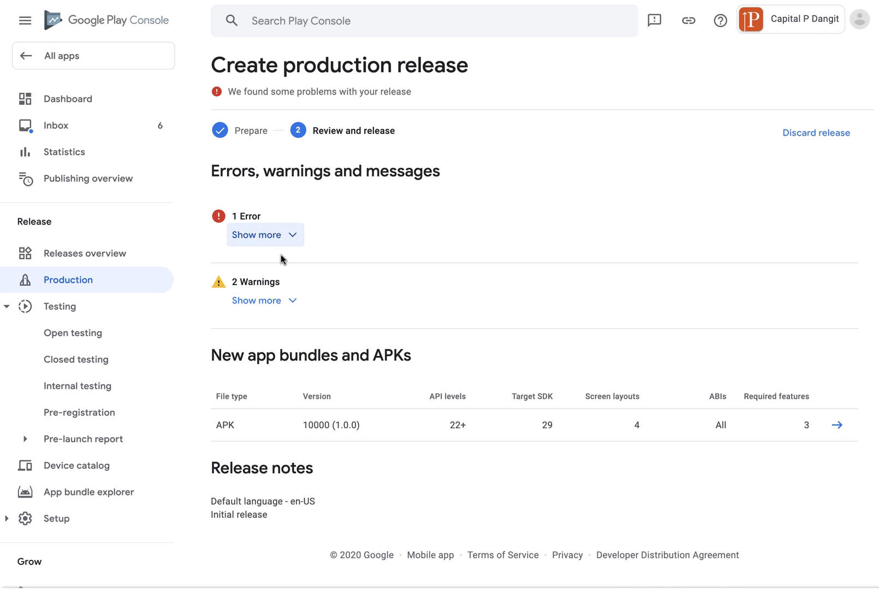
{"action": "left_click", "coordinate": [281, 304]}
{"action": "left_click", "coordinate": [283, 306]}
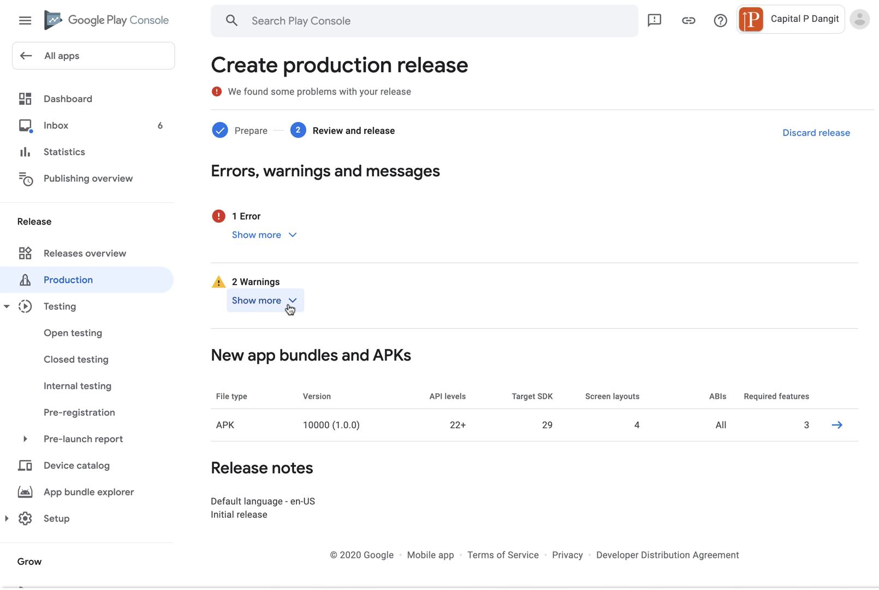
{"action": "left_click", "coordinate": [284, 305]}
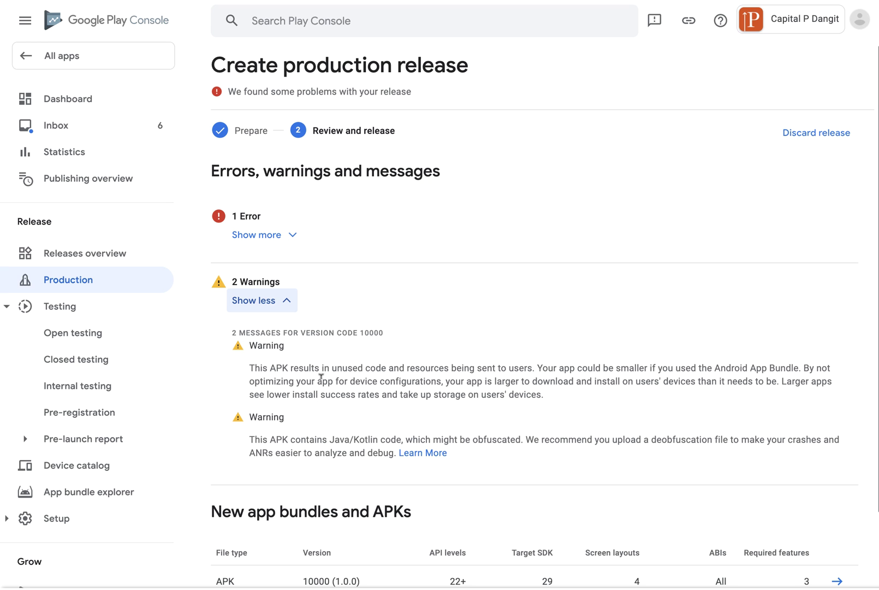
{"action": "left_click", "coordinate": [288, 311]}
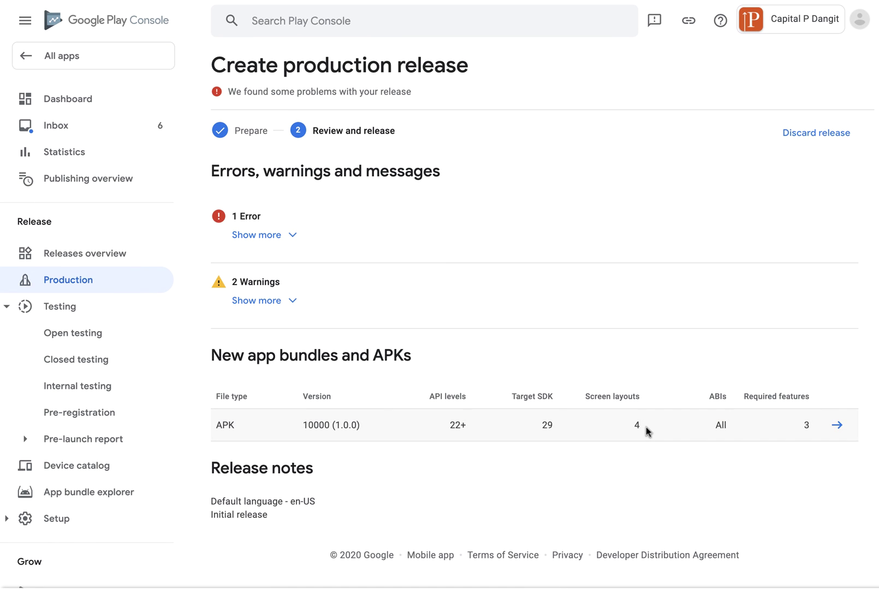
{"action": "left_click", "coordinate": [277, 235]}
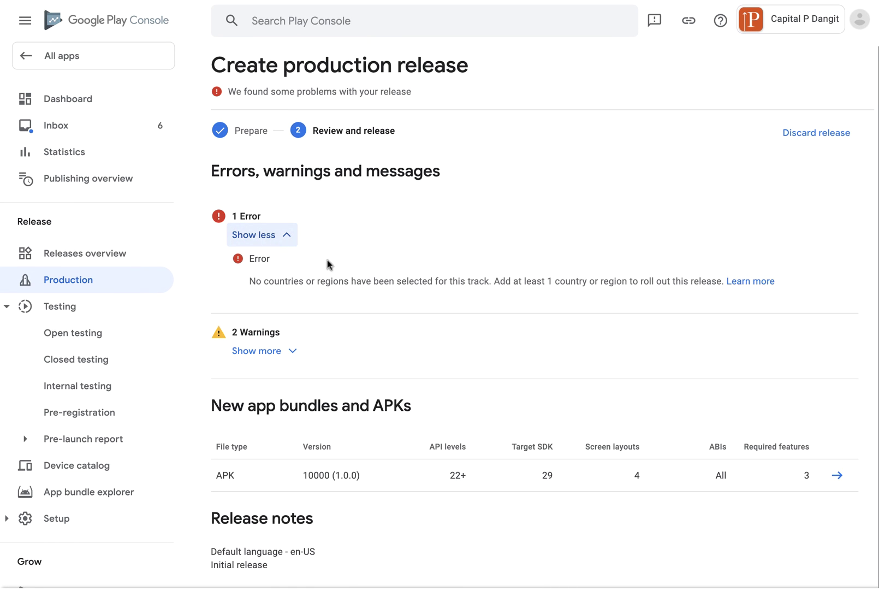
{"action": "left_click", "coordinate": [751, 282]}
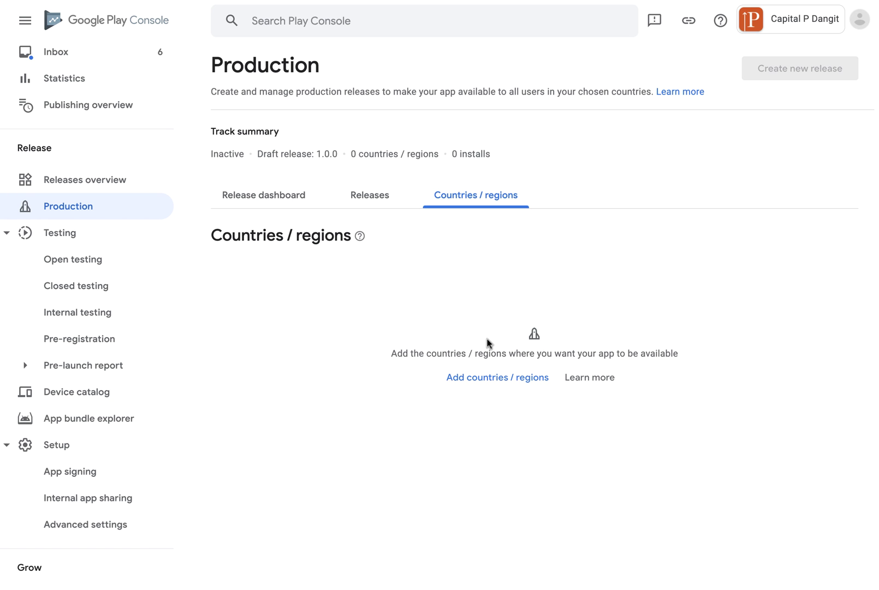
Step: Select all 152 countries / regions for Production, save, and confirm adding them
{"action": "left_click", "coordinate": [486, 380]}
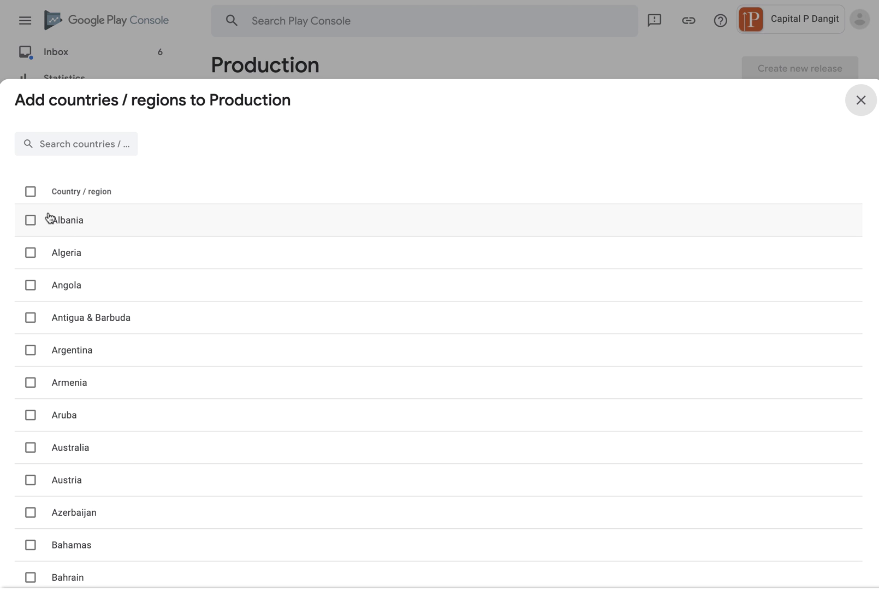
{"action": "left_click", "coordinate": [31, 192]}
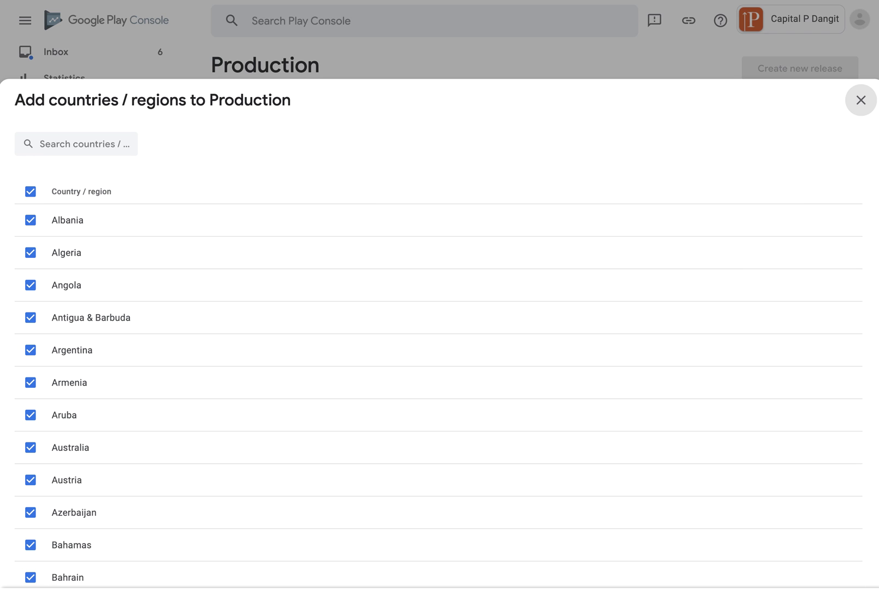
{"action": "left_click", "coordinate": [861, 100]}
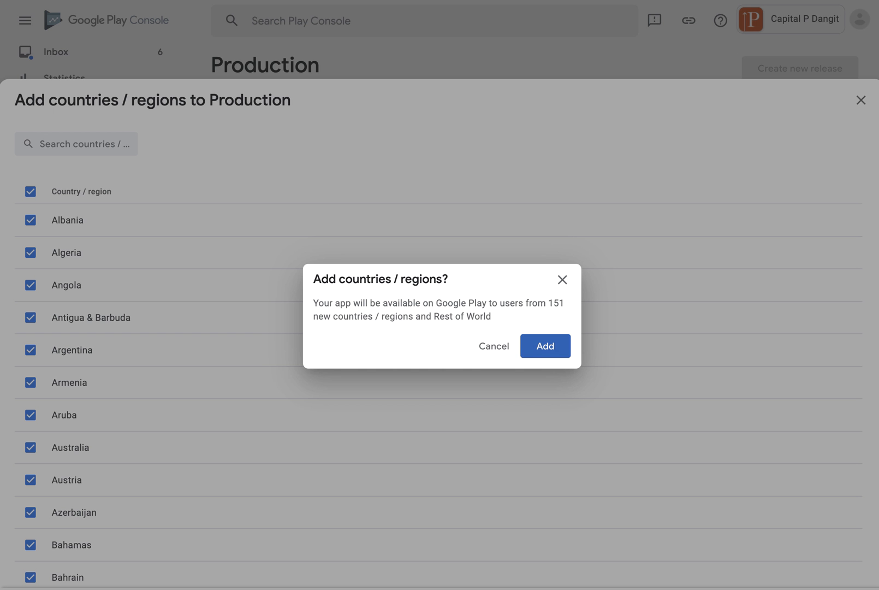
{"action": "left_click", "coordinate": [554, 352]}
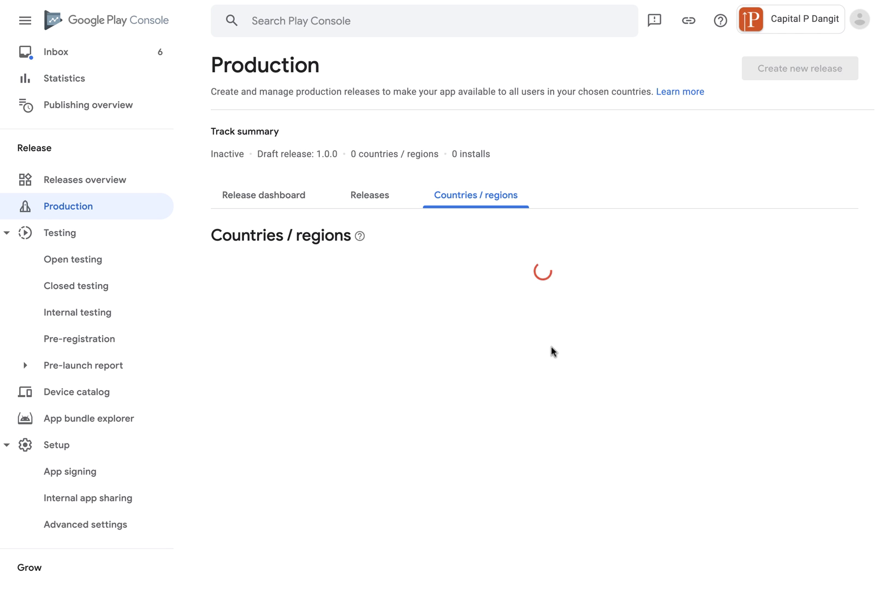
{"action": "left_click", "coordinate": [294, 190]}
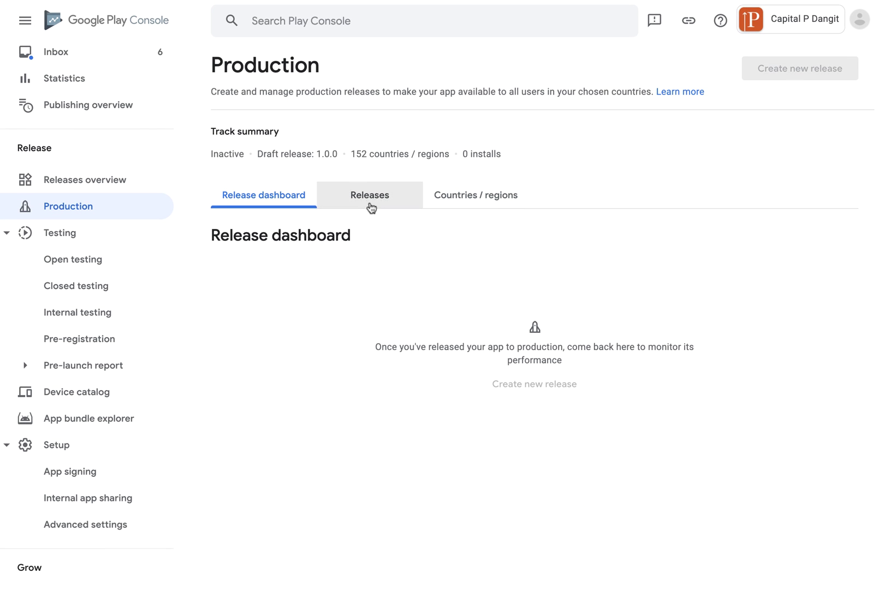
Step: Open draft release 1.0.0 and roll it out to Production, confirming the rollout
{"action": "left_click", "coordinate": [370, 208]}
{"action": "left_click", "coordinate": [230, 343]}
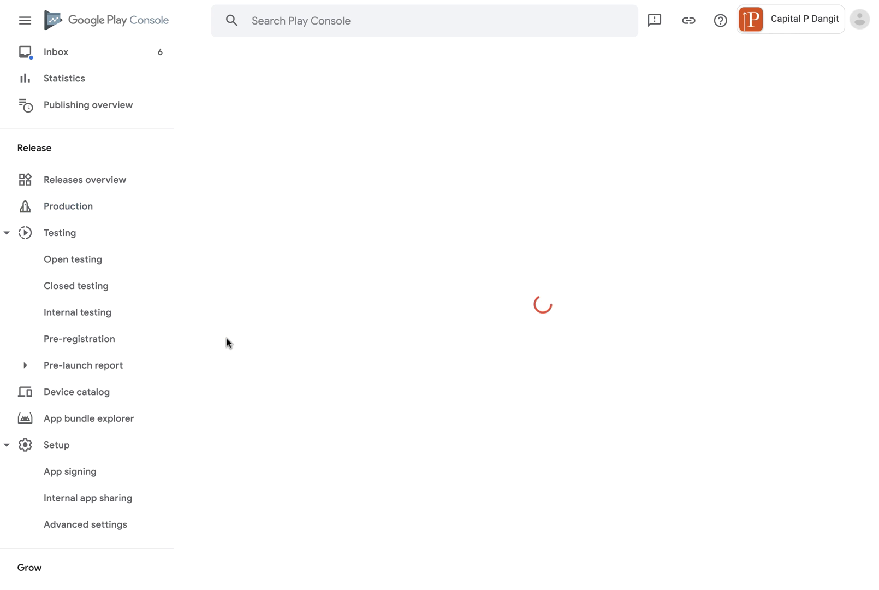
{"action": "scroll", "coordinate": [533, 341], "scroll_direction": "down", "scroll_amount": 5}
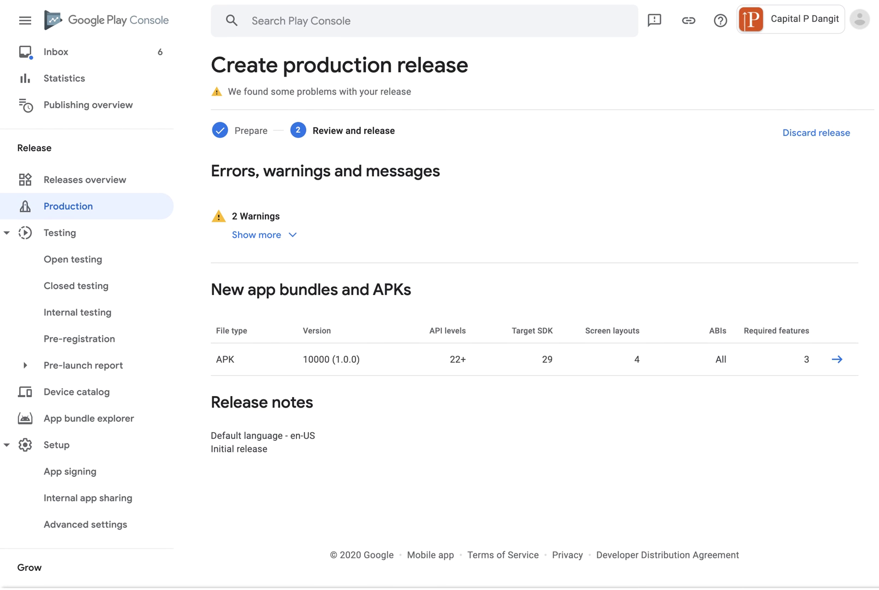
{"action": "left_click", "coordinate": [762, 569]}
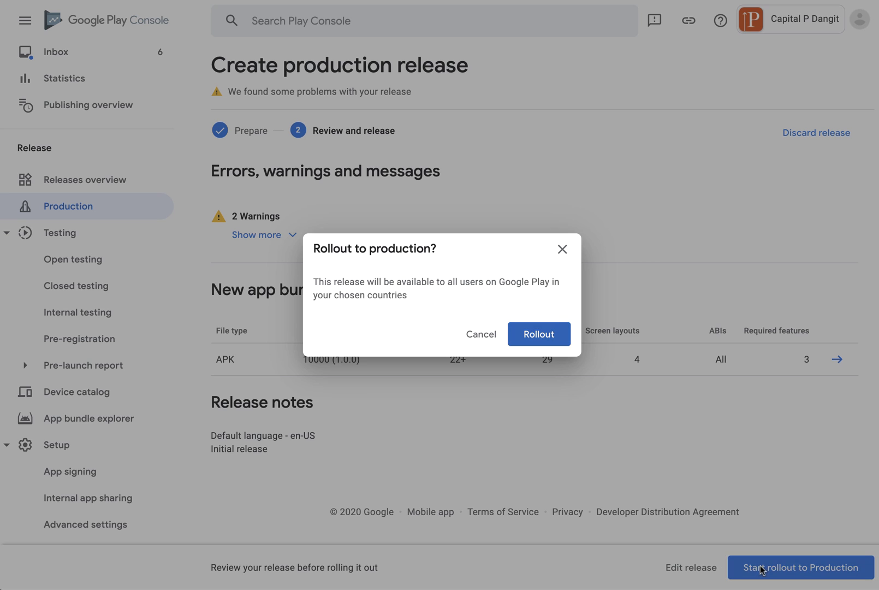
{"action": "left_click", "coordinate": [530, 343]}
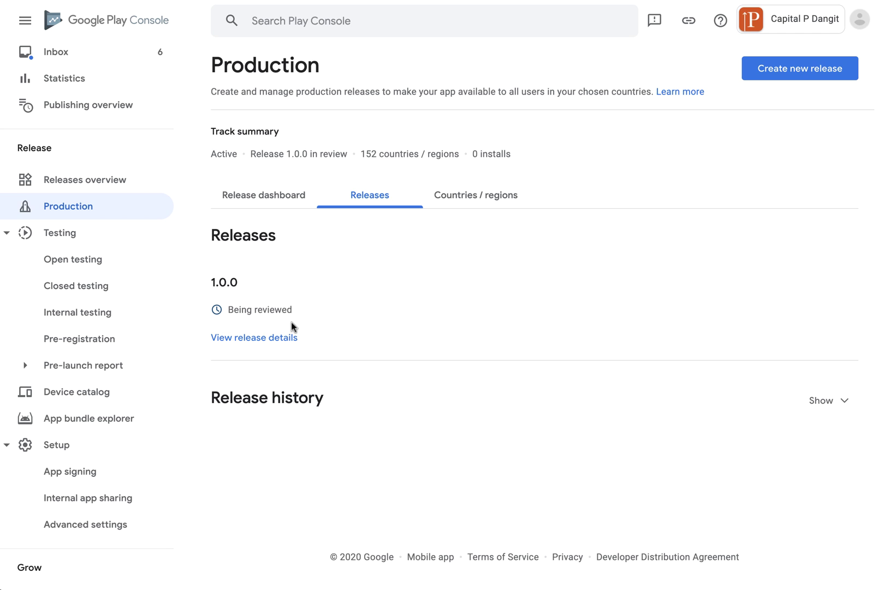
Step: Return to the app's Dashboard page
{"action": "left_click_drag", "start_coordinate": [228, 302], "coordinate": [322, 307]}
{"action": "left_click", "coordinate": [321, 307]}
{"action": "key", "text": "alt+Left"}
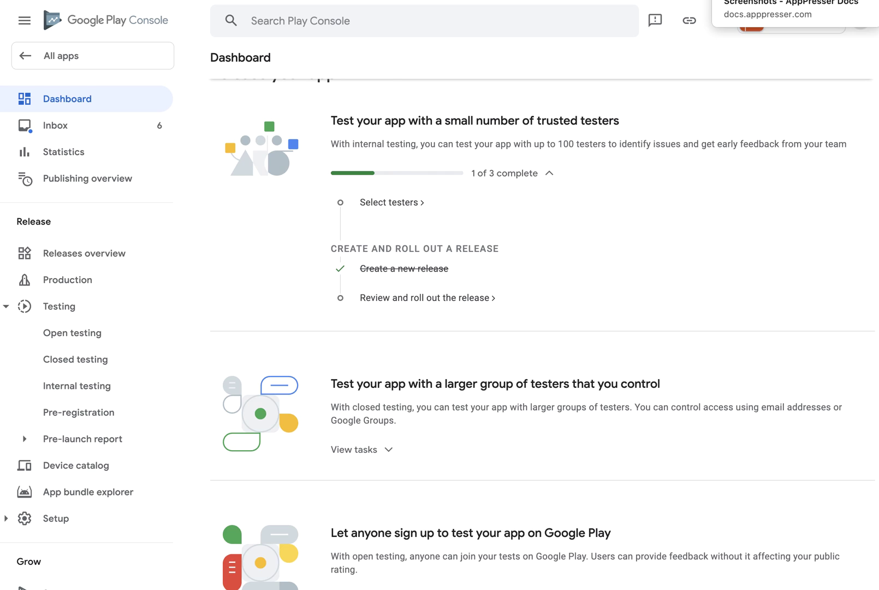
Step: Search the AppPresser documentation for 'play servi'
{"action": "left_click", "coordinate": [775, 0]}
{"action": "left_click", "coordinate": [151, 70]}
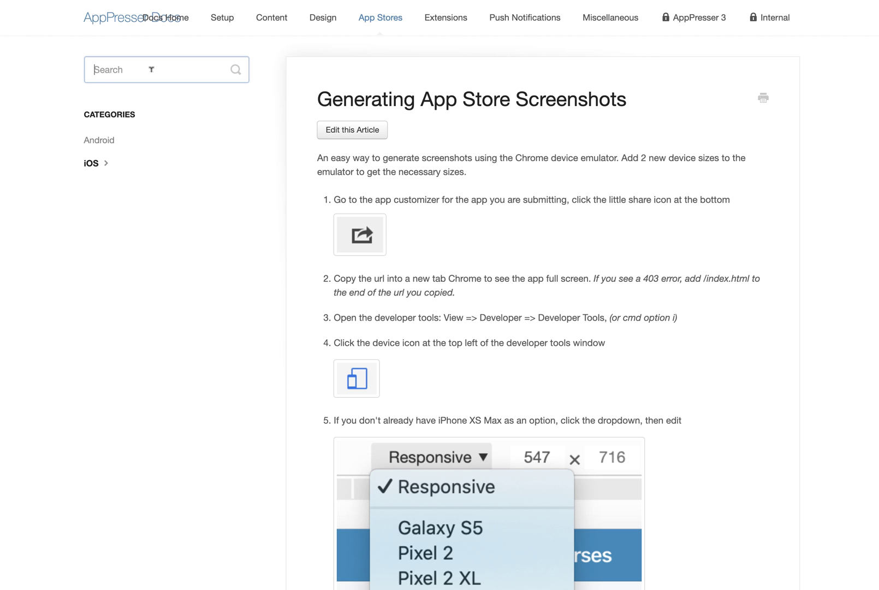
{"action": "type", "text": "play service"}
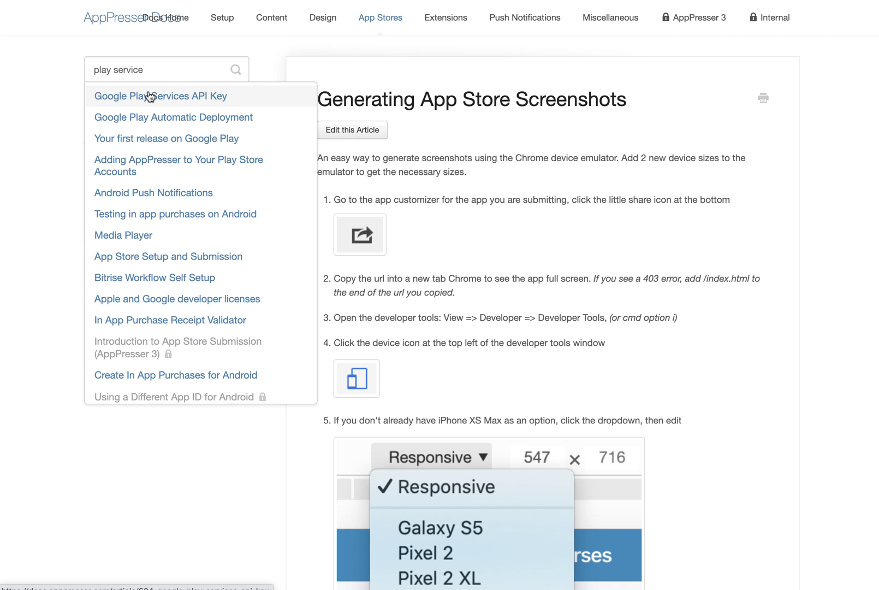
Step: Open the Google Play Services API Key article and scroll through its setup steps
{"action": "left_click", "coordinate": [215, 97]}
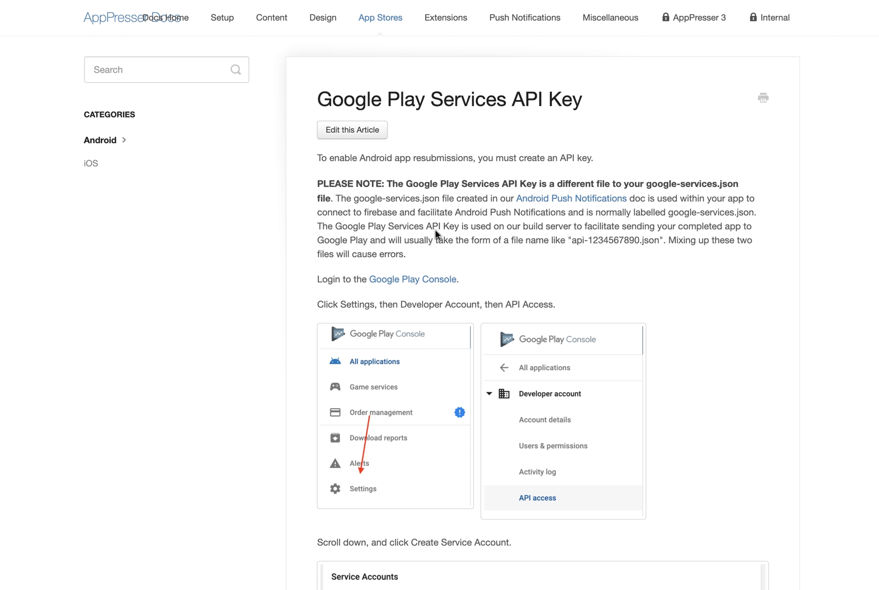
{"action": "scroll", "coordinate": [381, 232], "scroll_direction": "down", "scroll_amount": 3}
{"action": "scroll", "coordinate": [380, 232], "scroll_direction": "down", "scroll_amount": 5}
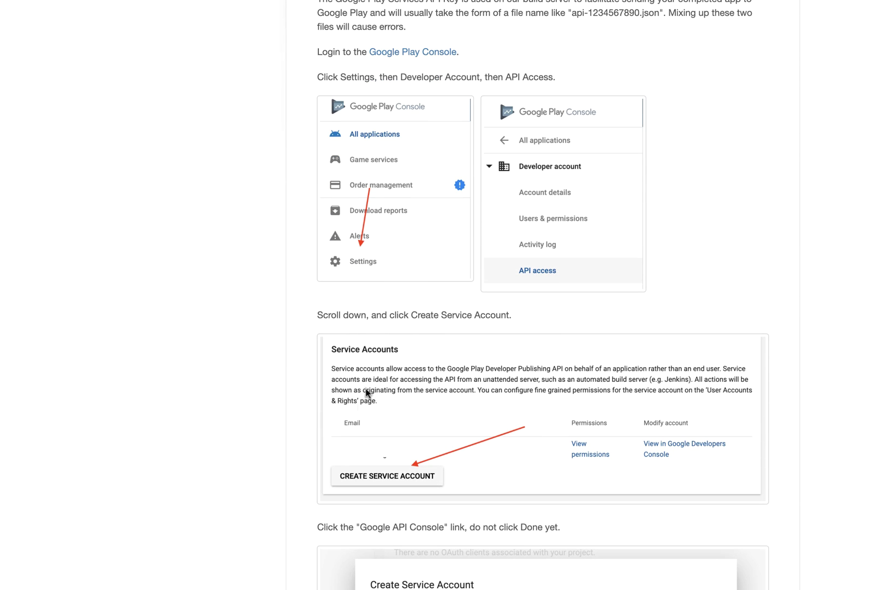
{"action": "scroll", "coordinate": [361, 408], "scroll_direction": "down", "scroll_amount": 8}
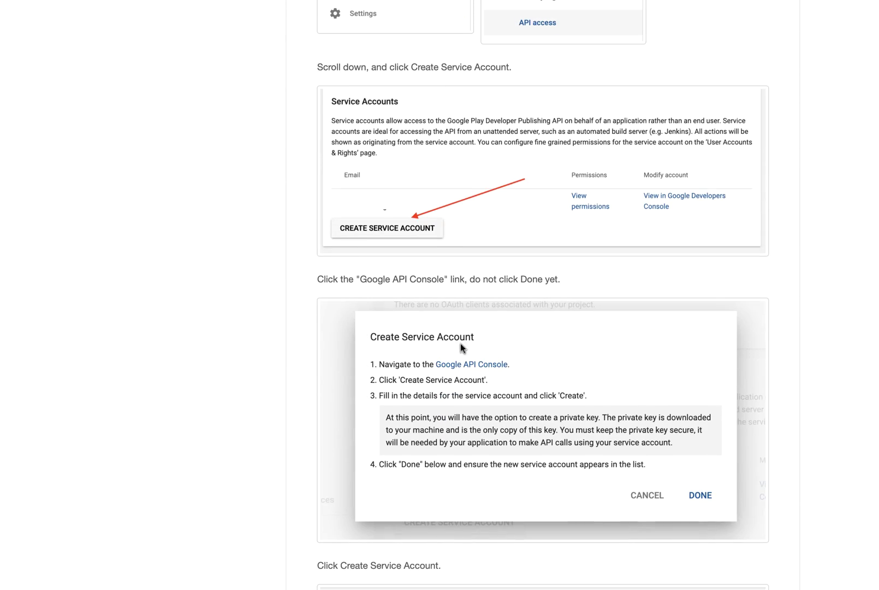
{"action": "scroll", "coordinate": [365, 278], "scroll_direction": "up", "scroll_amount": 15}
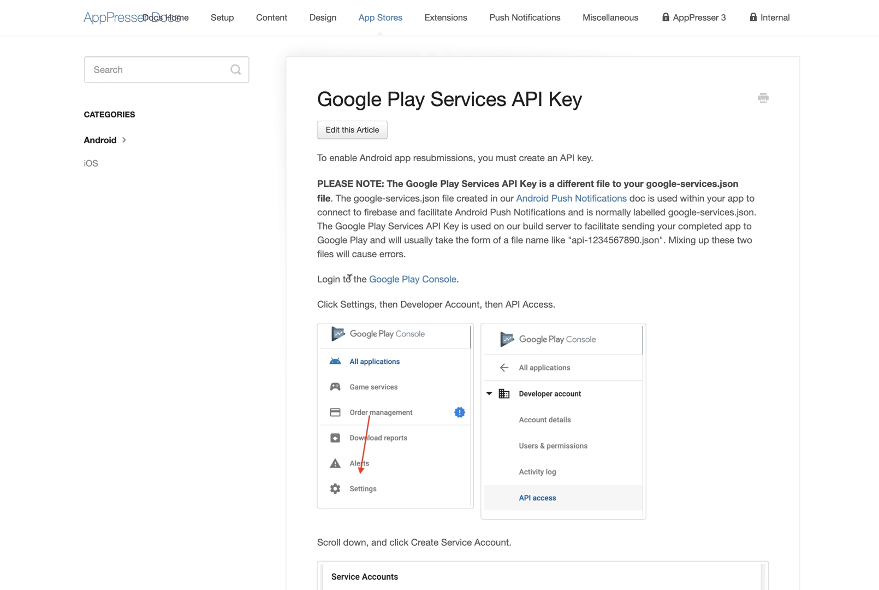
{"action": "scroll", "coordinate": [350, 277], "scroll_direction": "down", "scroll_amount": 5}
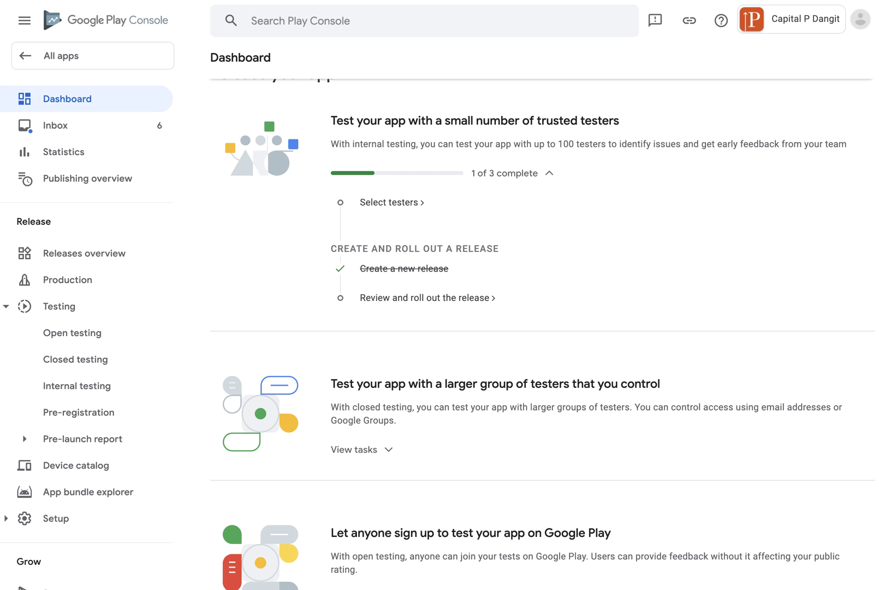
Step: Scroll the Play Console Dashboard up to the app name and Inbox messages
{"action": "scroll", "coordinate": [415, 218], "scroll_direction": "up", "scroll_amount": 3}
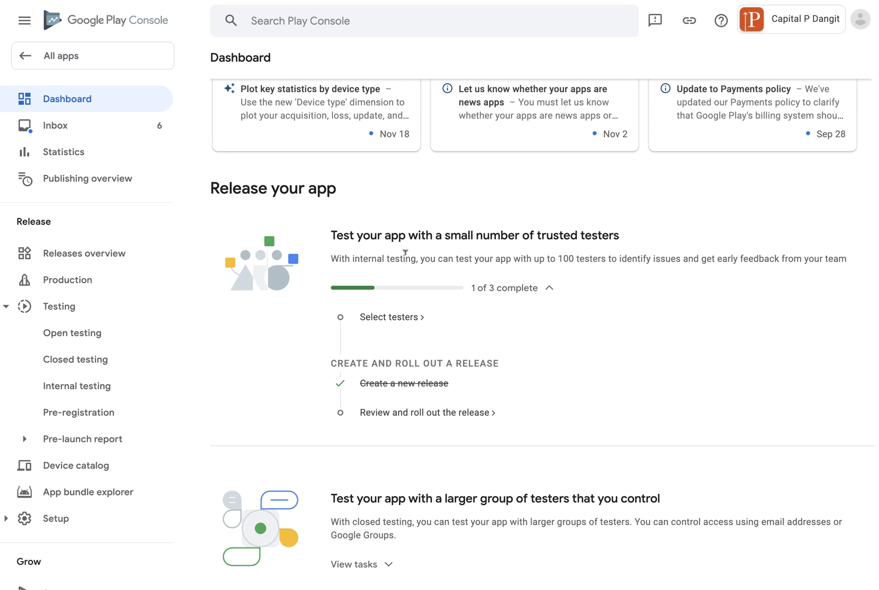
{"action": "scroll", "coordinate": [581, 147], "scroll_direction": "up", "scroll_amount": 5}
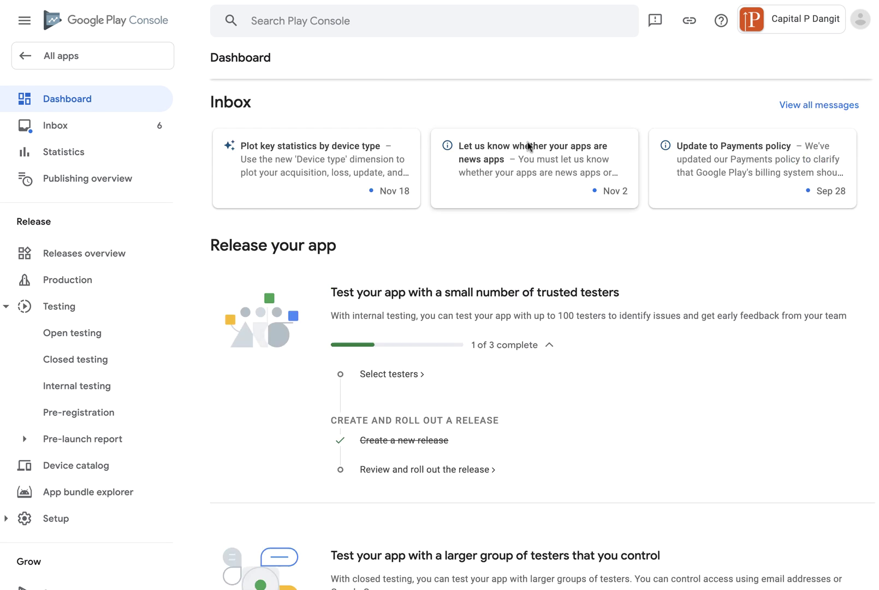